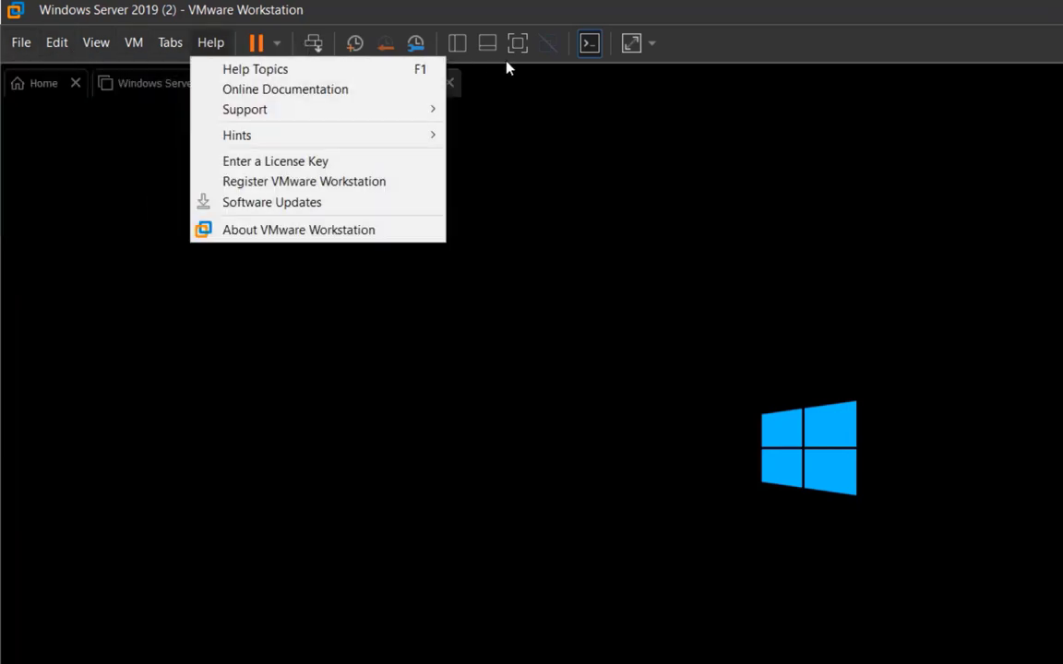
- Shut down the guest operating system of the Windows Server 2019 (2) virtual machine
click(288, 40)
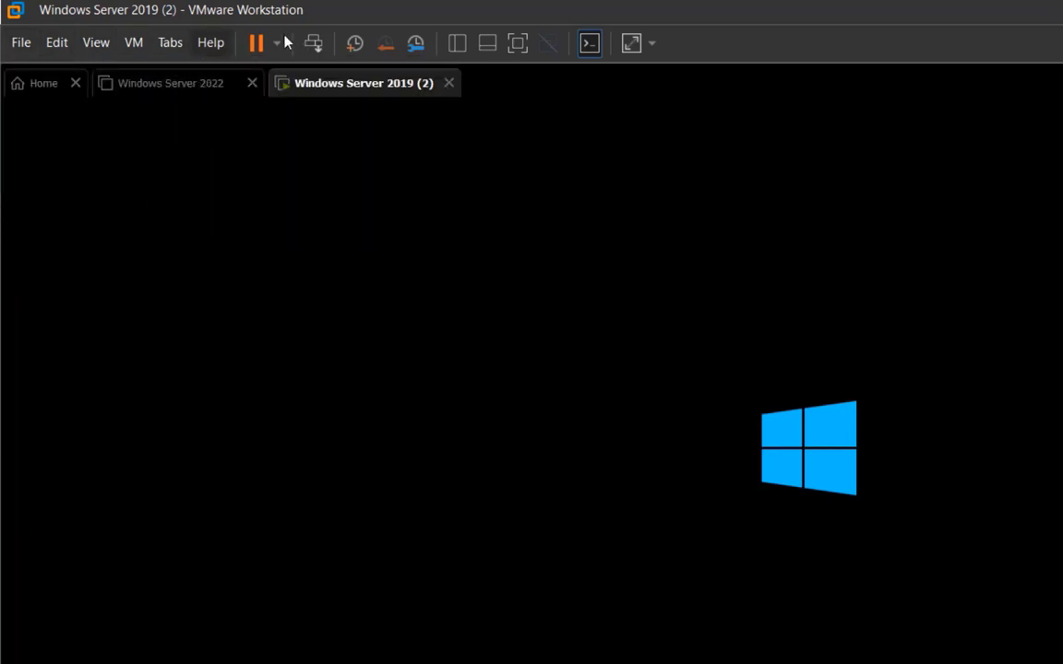
click(277, 42)
click(313, 95)
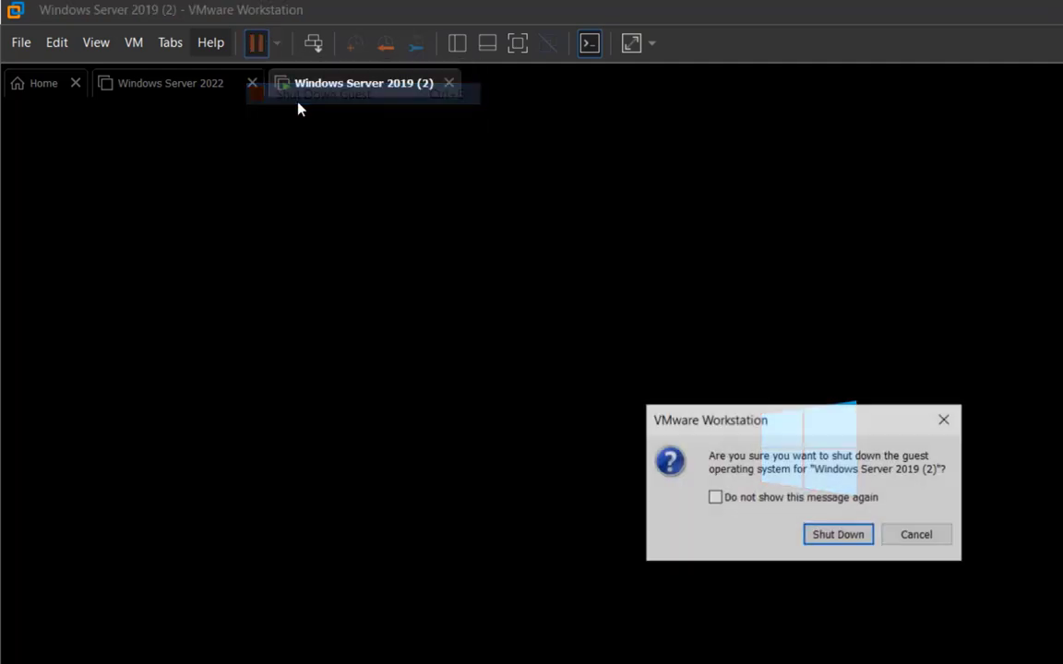
click(845, 541)
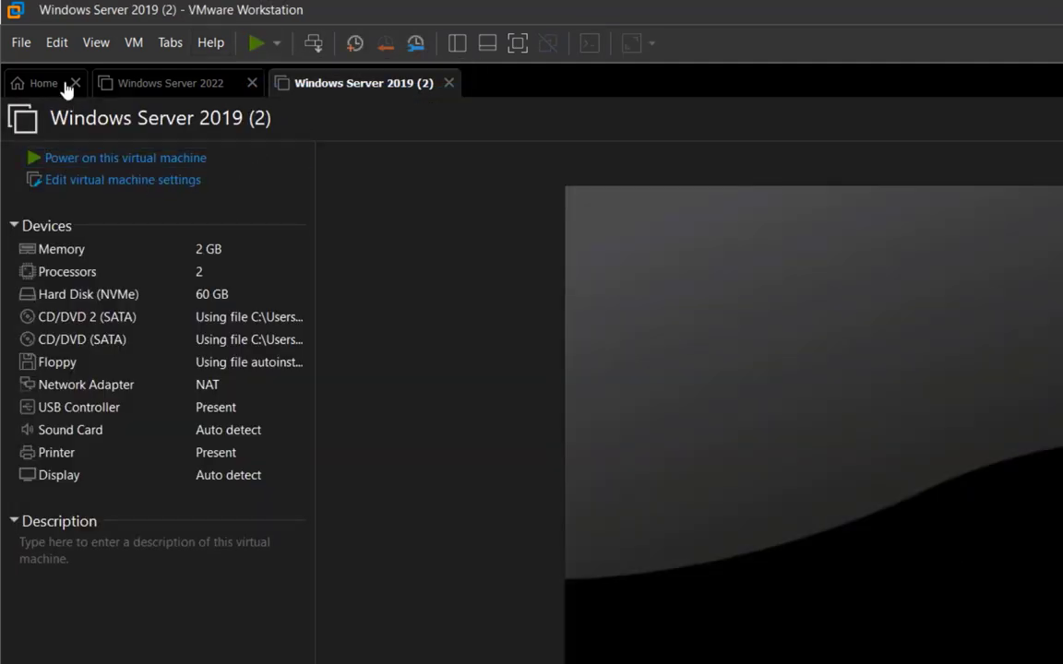
- Start a new virtual machine with the Custom (advanced) configuration and Workstation 16.x hardware compatibility
click(21, 43)
click(20, 53)
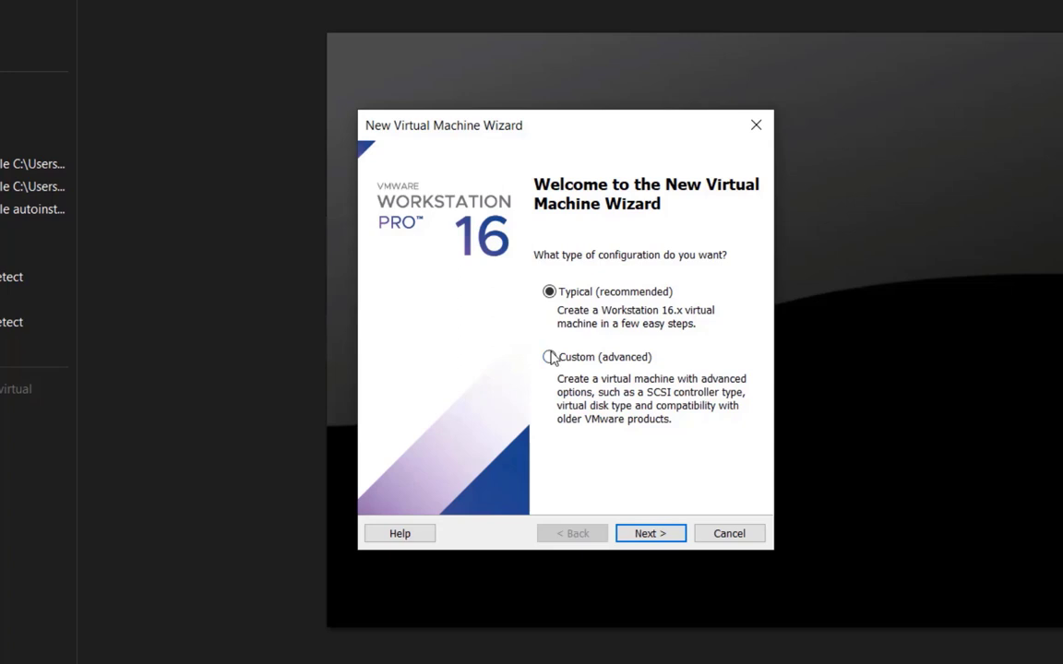
click(550, 359)
click(646, 535)
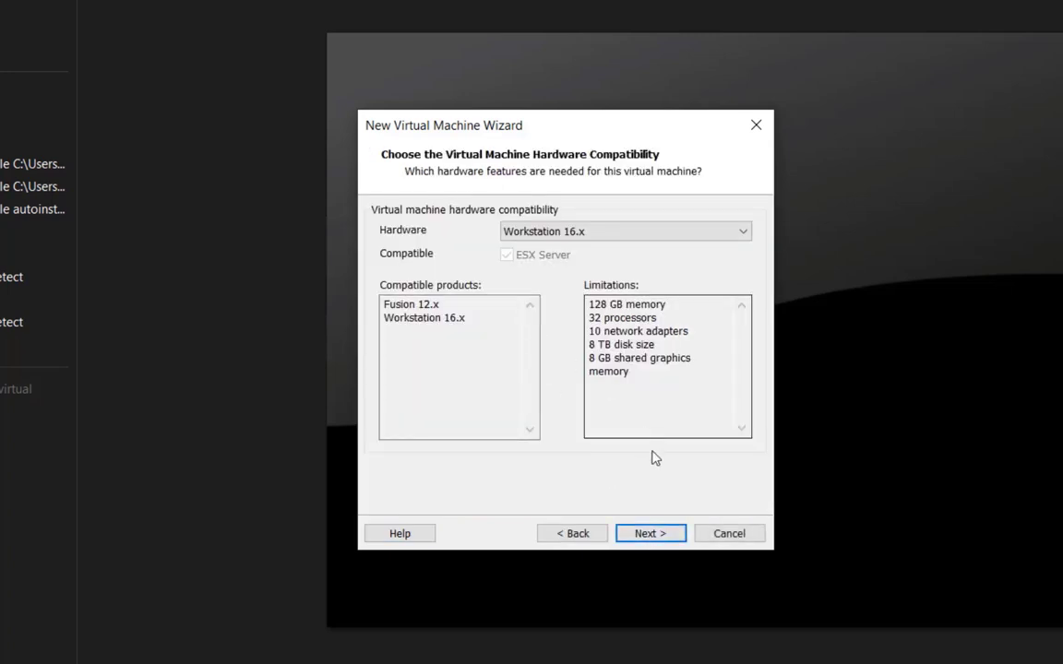
click(654, 537)
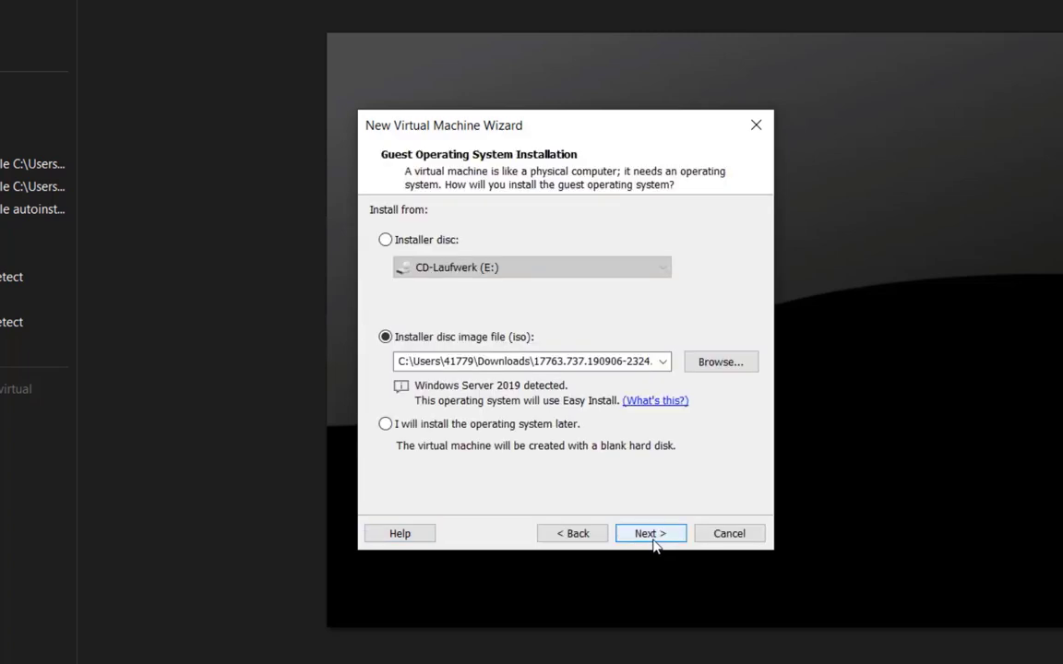
- Choose to install the operating system later, with Windows Server 2019 as guest and the name Windows Server 2019 (3) in the default location
click(388, 425)
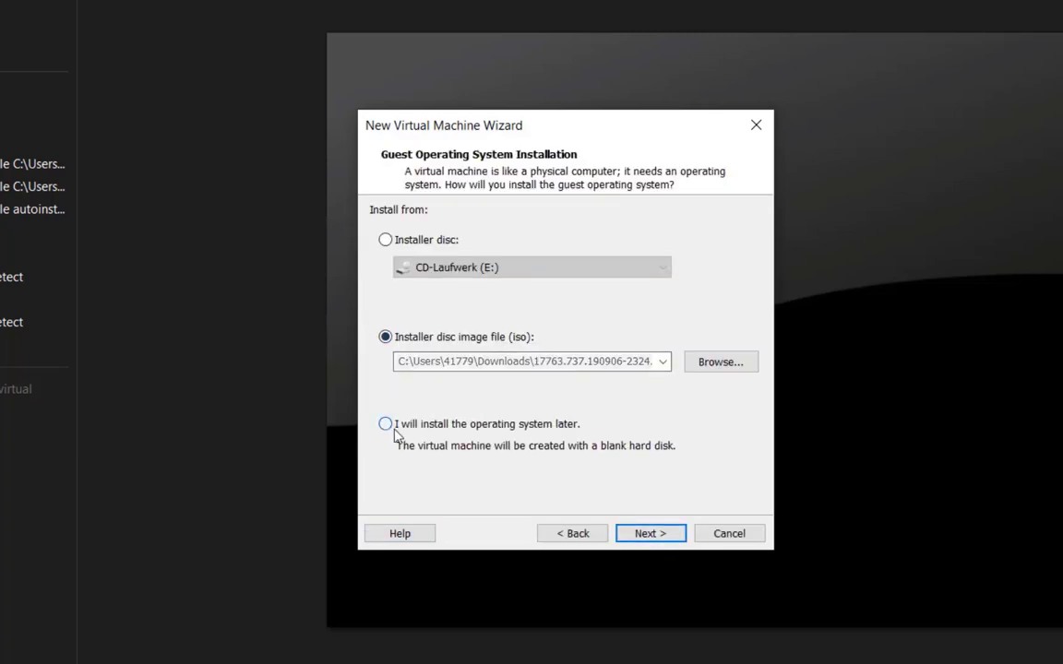
click(636, 532)
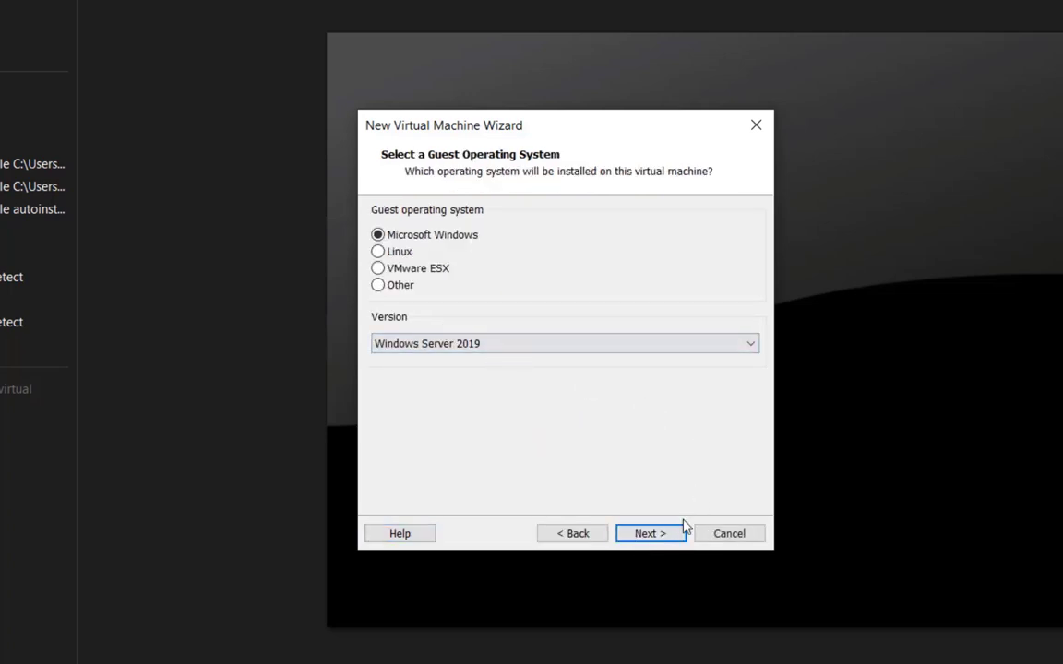
click(656, 533)
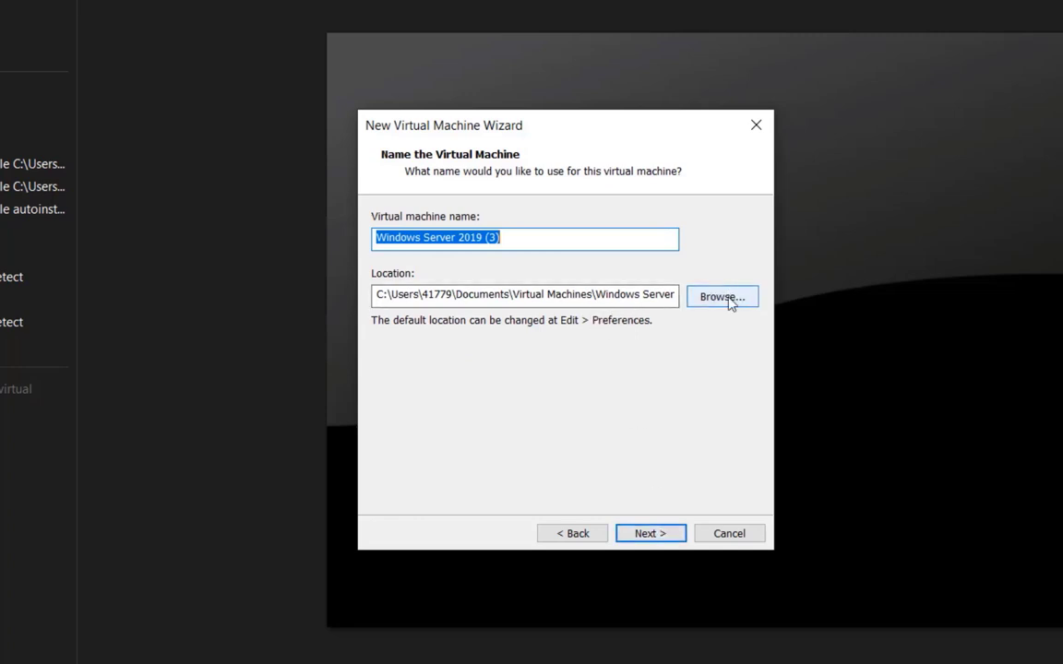
click(641, 539)
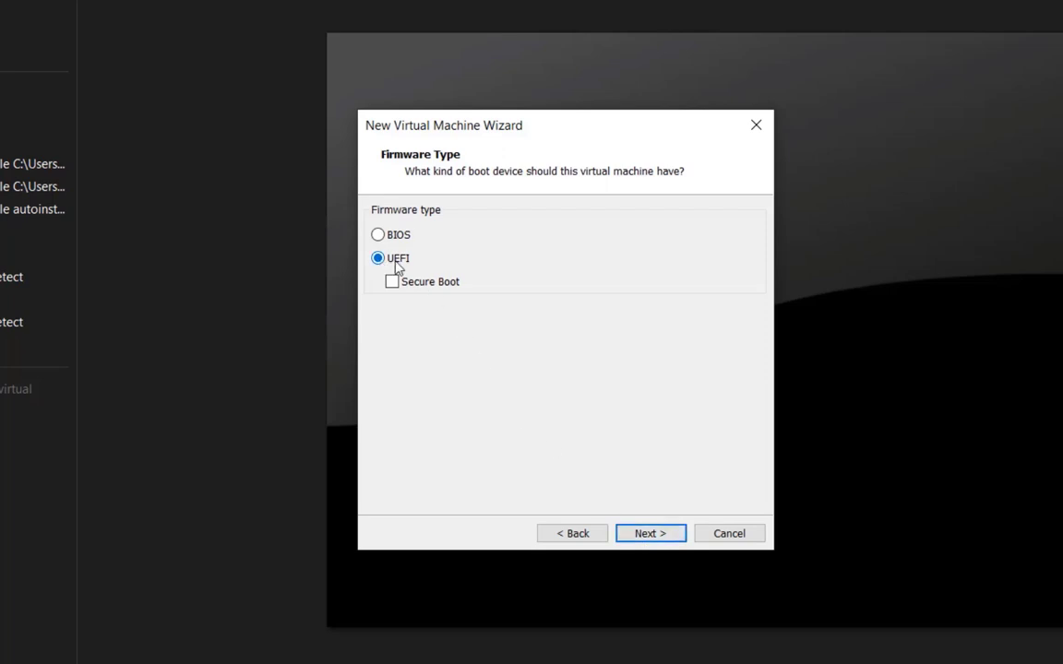
- Accept UEFI firmware without Secure Boot and configure 2 processors with 3 cores per processor
click(648, 533)
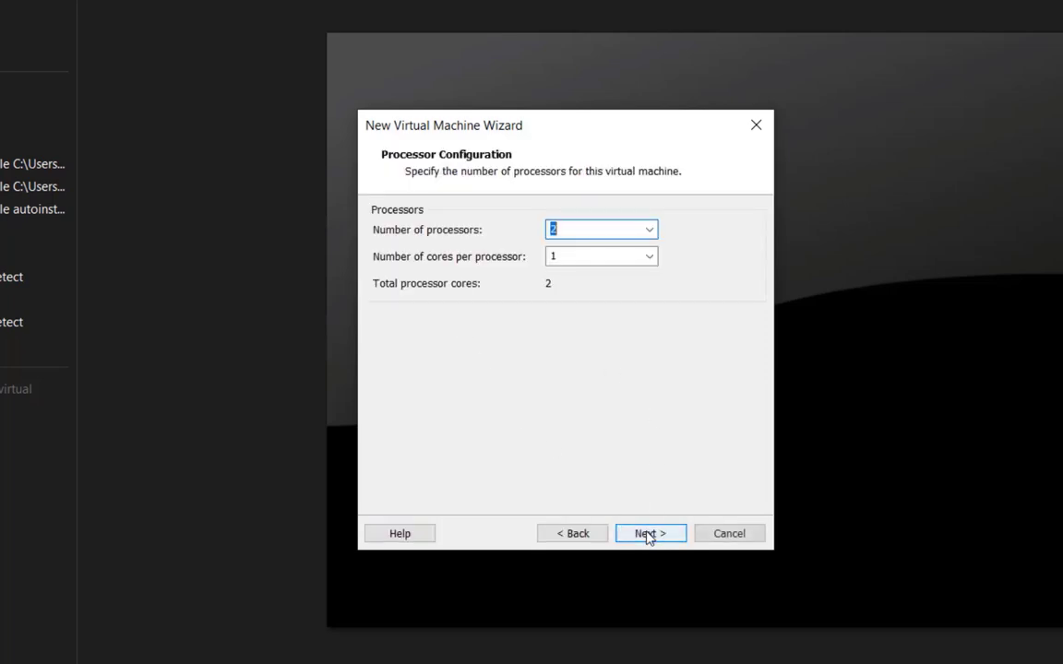
click(617, 258)
click(649, 258)
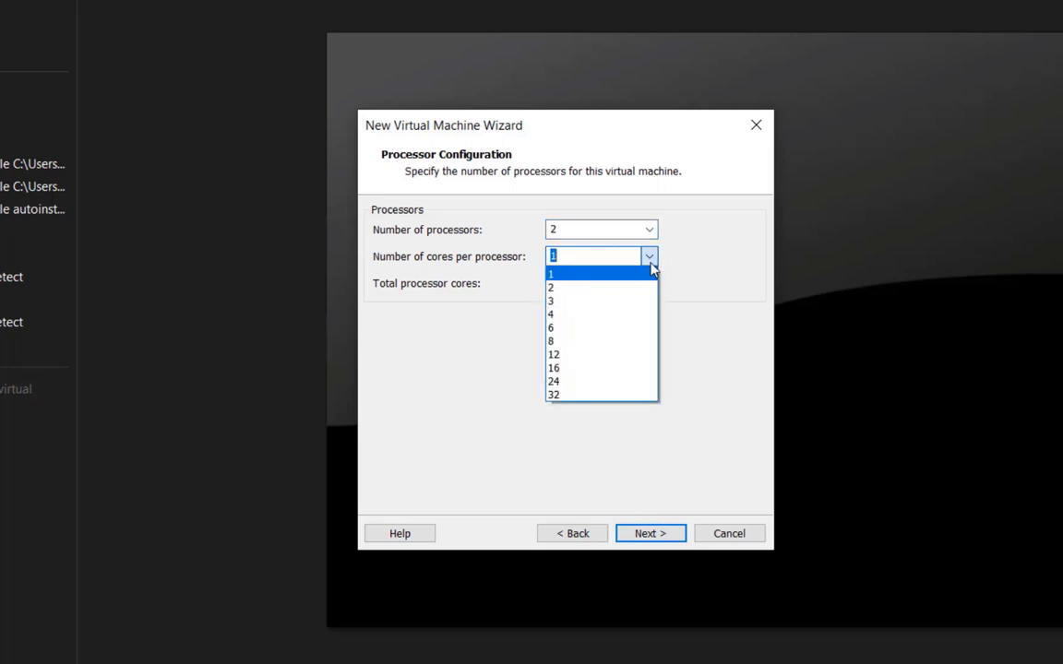
click(621, 296)
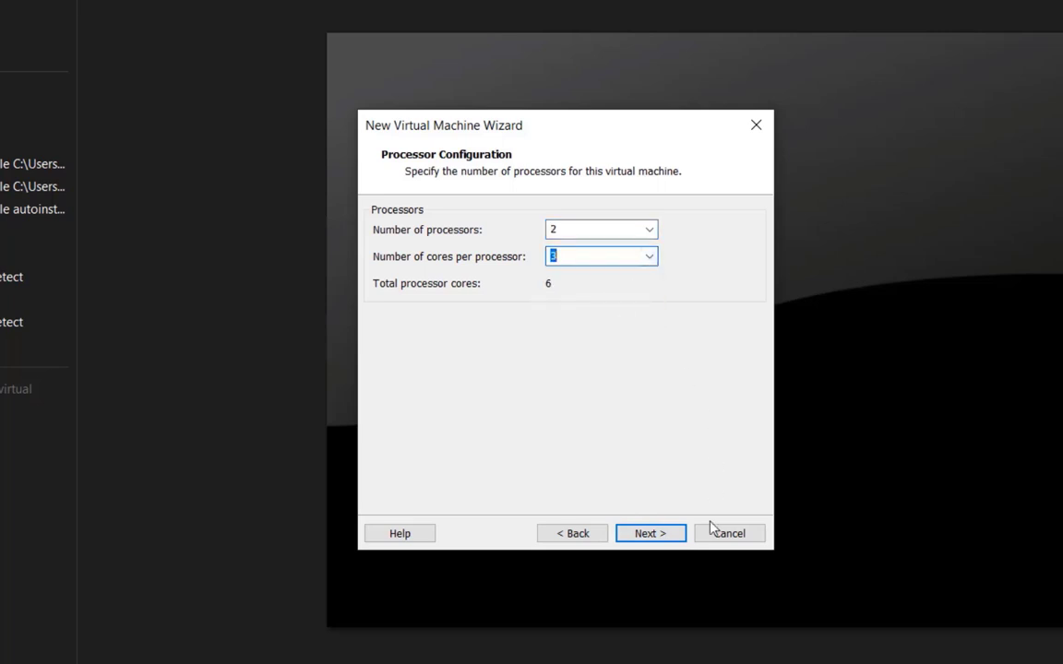
click(661, 541)
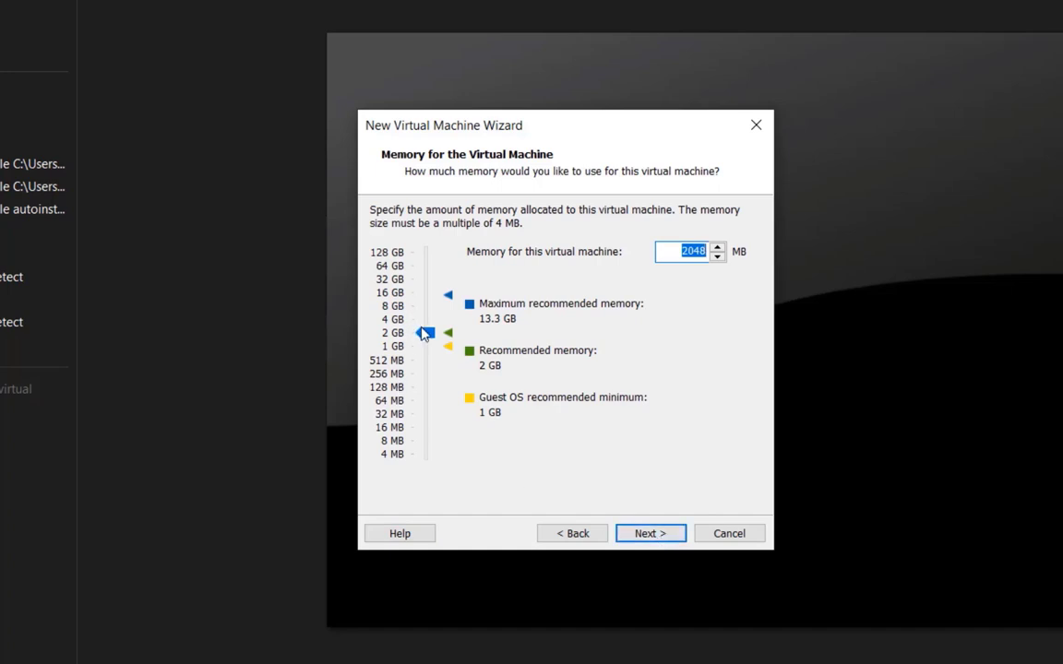
- Set the virtual machine's memory to 5040 MB and accept NAT networking with the LSI Logic SAS controller
drag(423, 334, 427, 316)
click(660, 535)
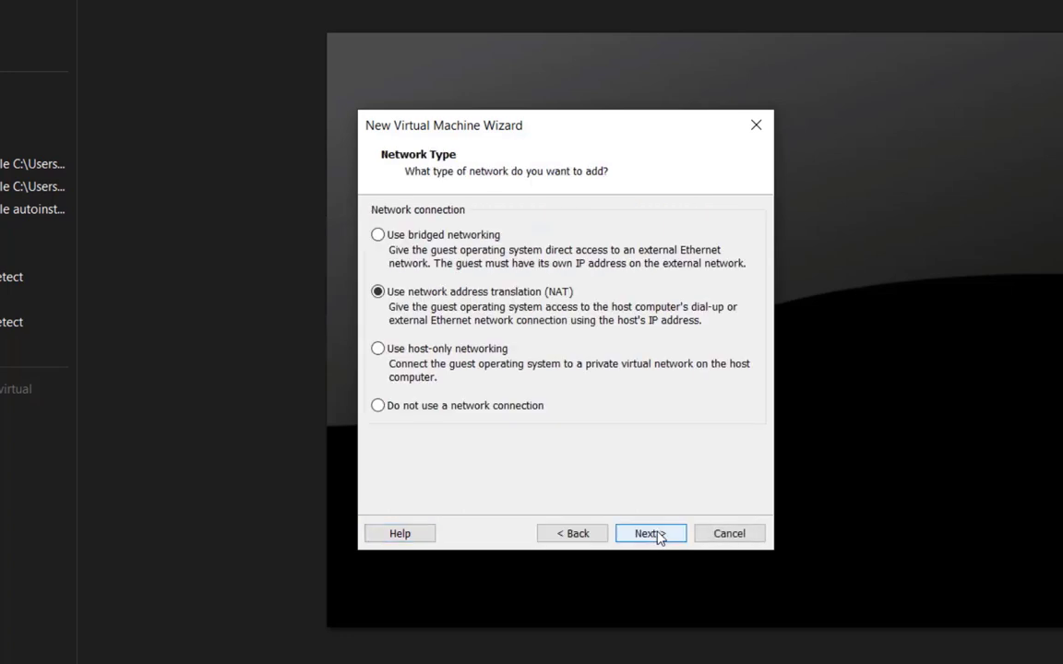
click(660, 535)
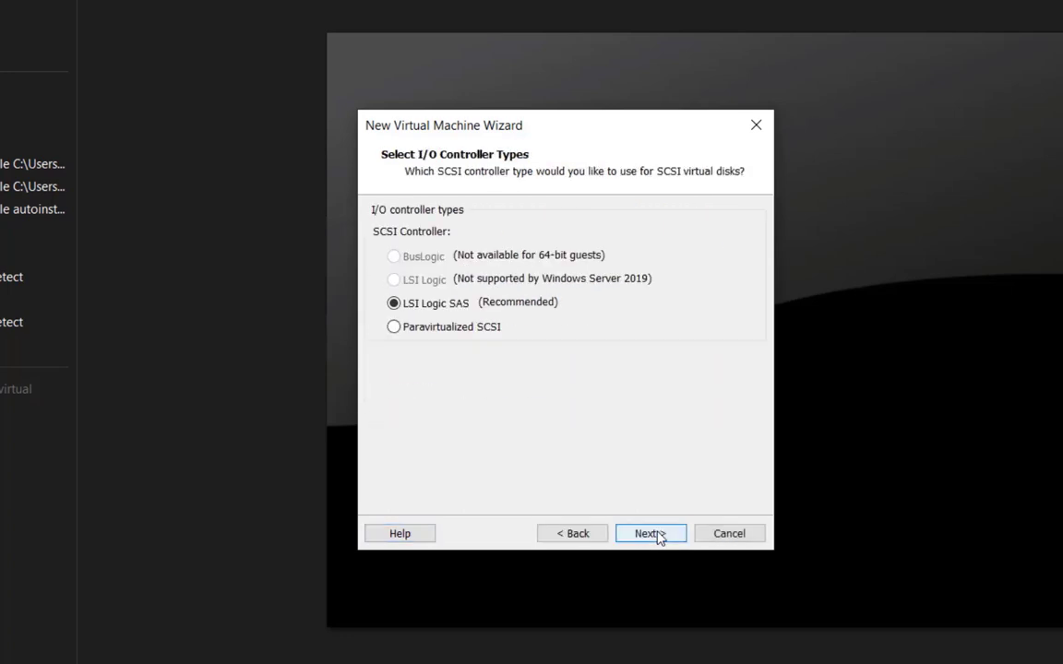
click(660, 535)
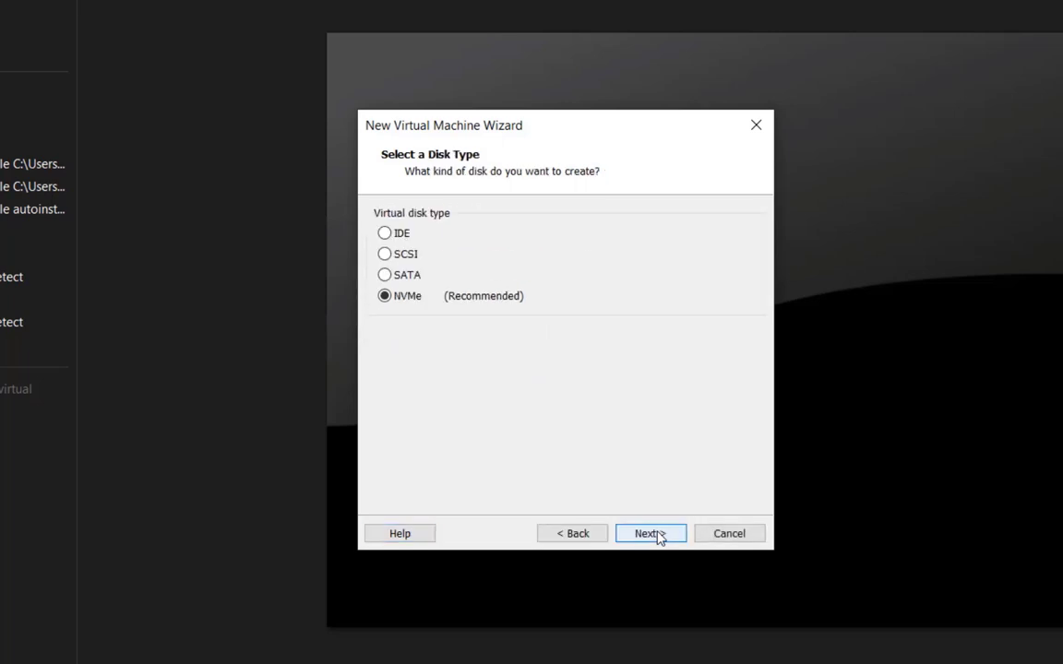
- Create a new 60 GB NVMe virtual disk split into multiple files
click(650, 533)
click(649, 533)
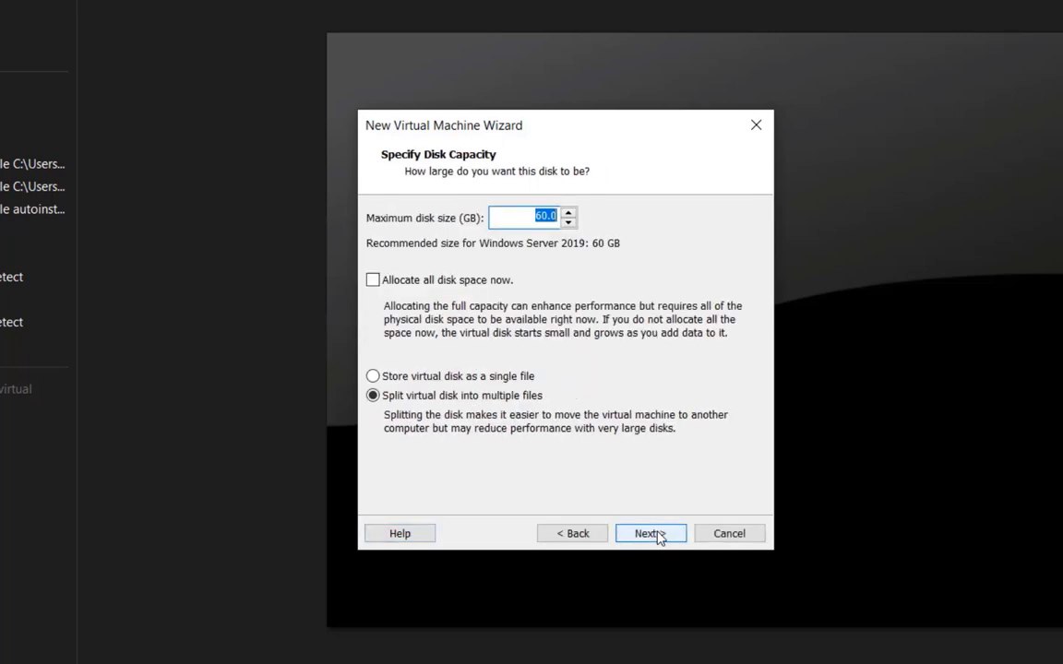
click(650, 533)
click(649, 533)
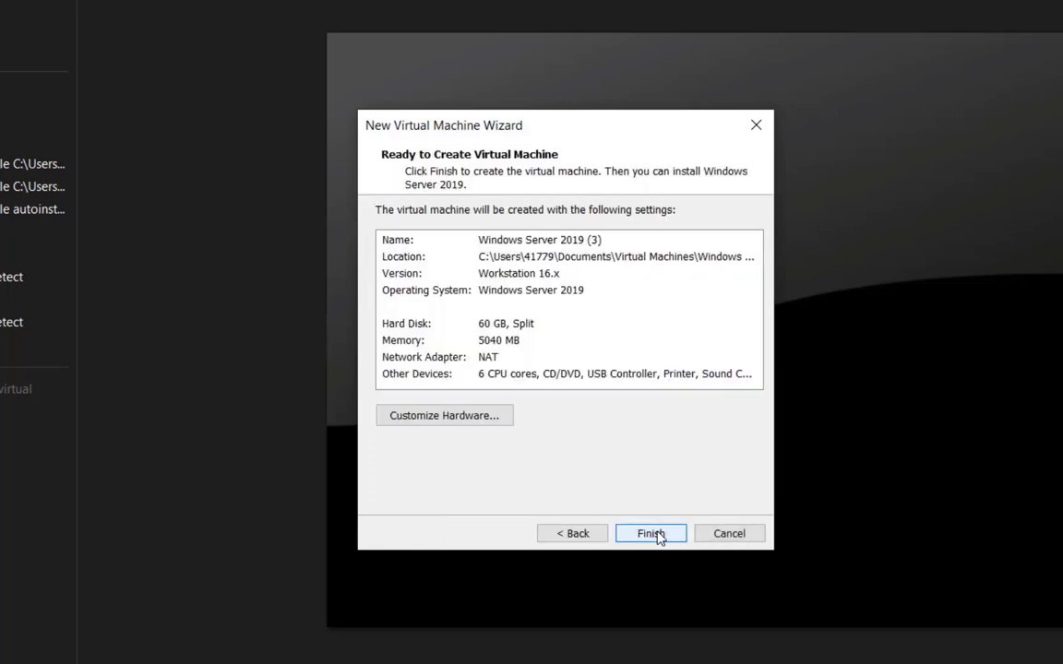
- Customize the hardware so the CD/DVD (SATA) drive uses the 17763.737.190906-2324 ISO image from Downloads
click(443, 416)
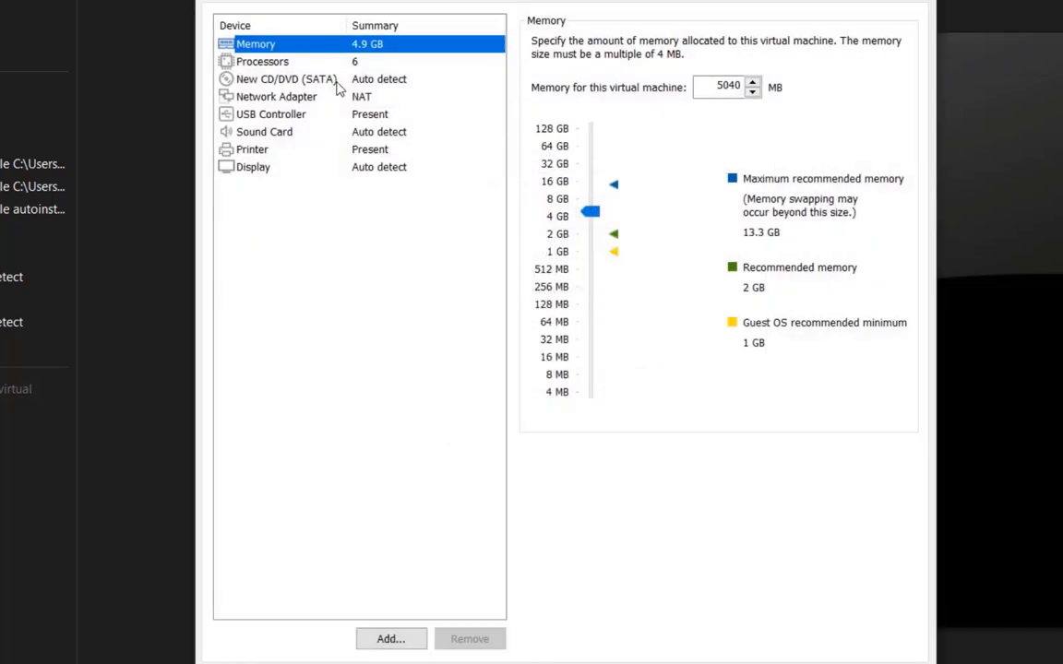
click(305, 63)
click(340, 95)
click(342, 85)
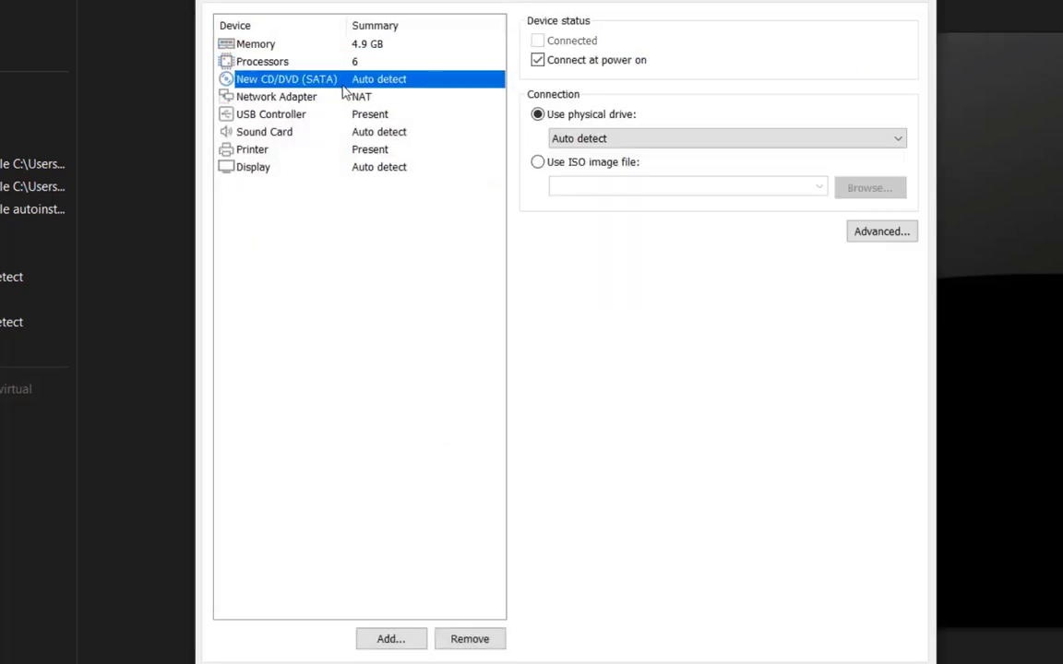
click(538, 163)
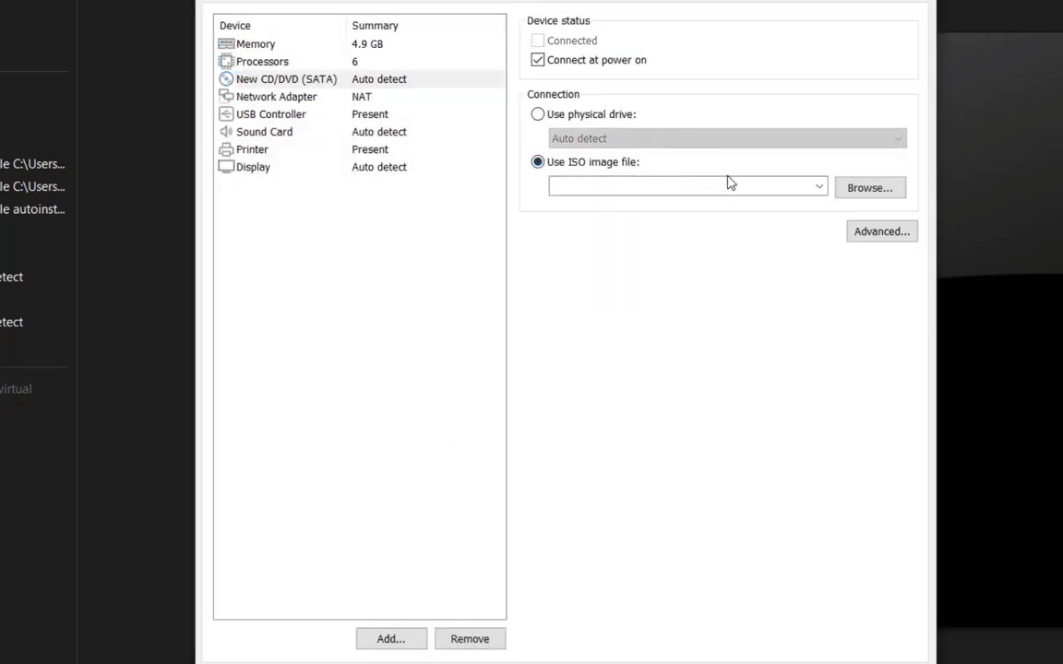
click(849, 187)
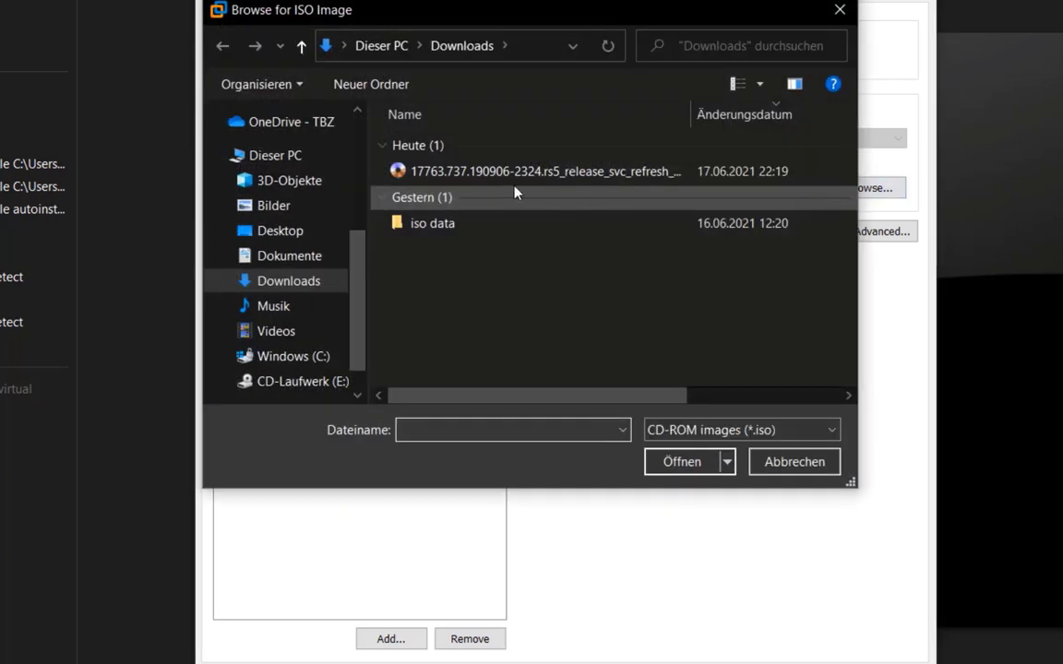
click(444, 171)
click(444, 170)
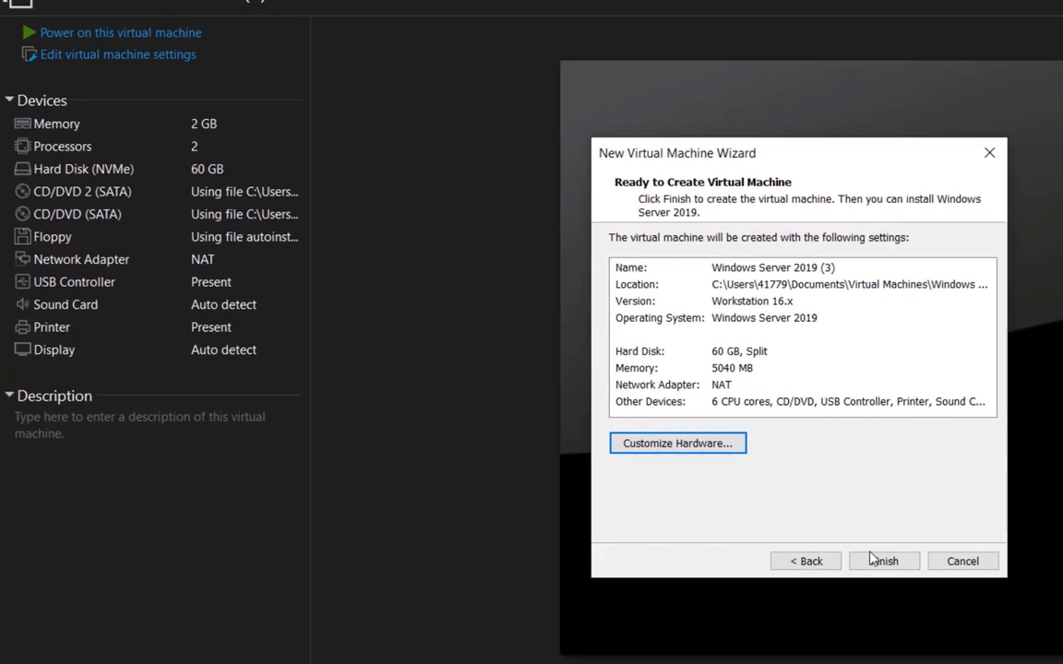
- Finish creating the Windows Server 2019 (3) virtual machine and power it on
click(873, 562)
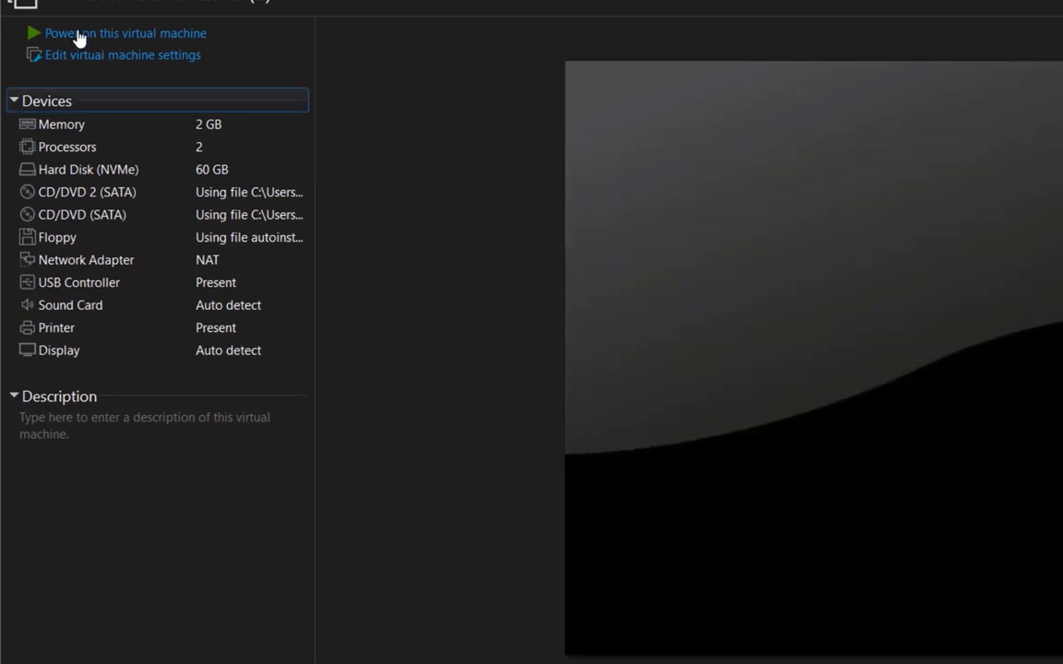
click(78, 38)
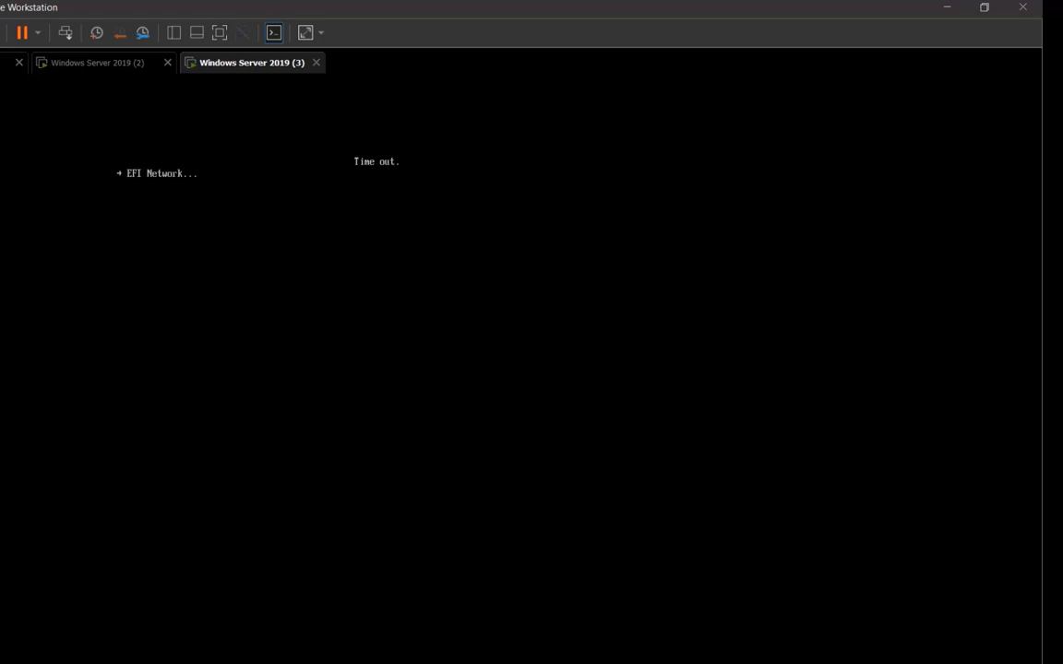
- Restart the Windows Server 2019 (3) guest and boot it from the CD/DVD image
click(39, 34)
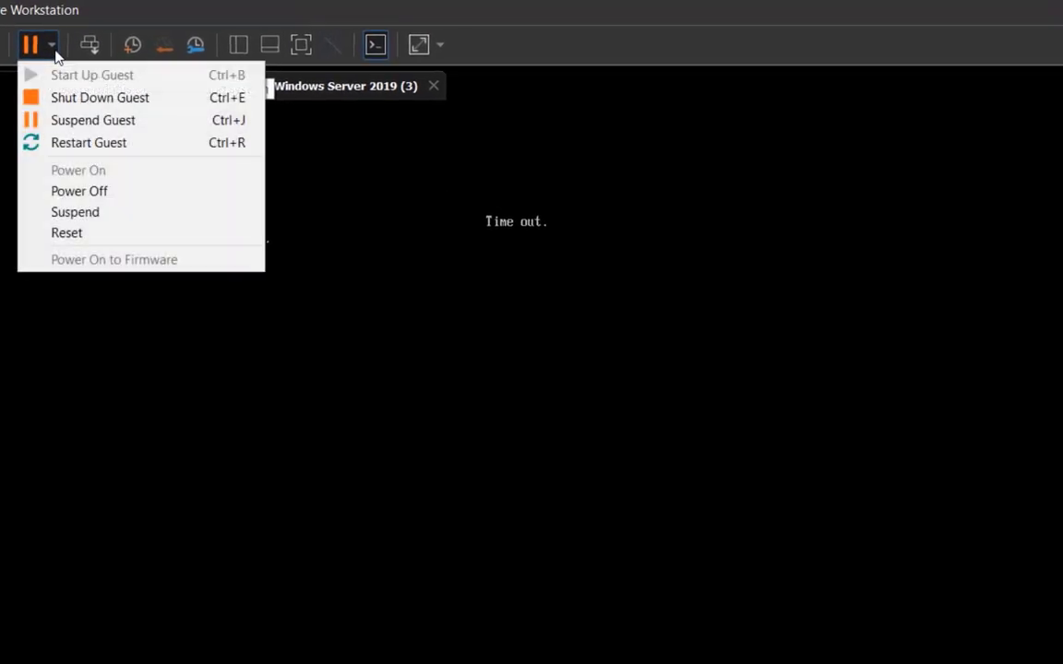
click(92, 151)
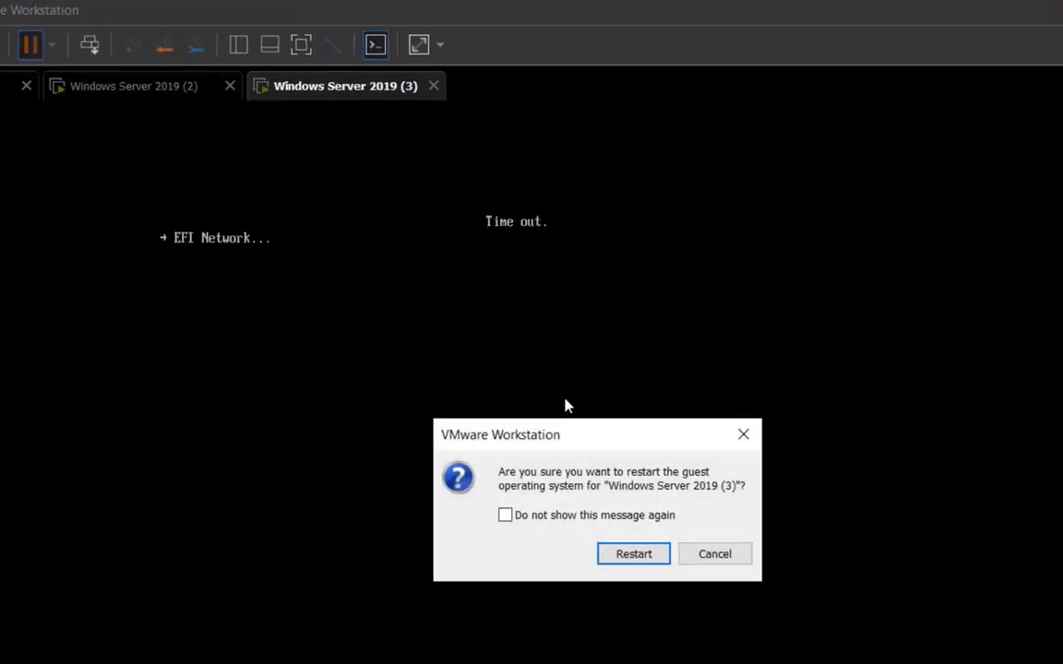
click(633, 553)
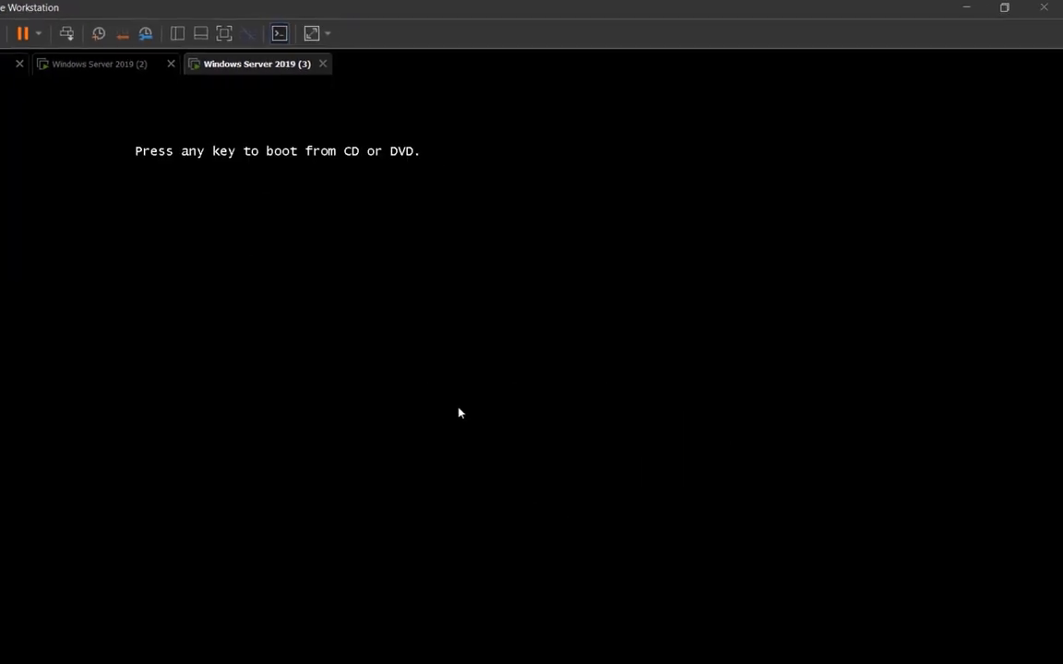
click(458, 411)
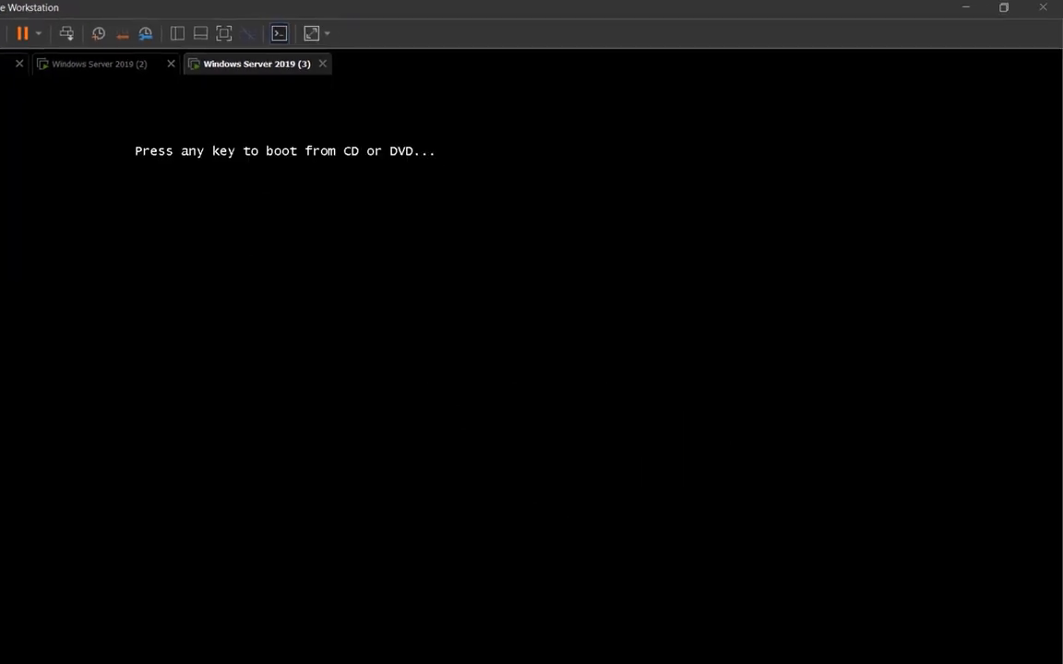
key(Return)
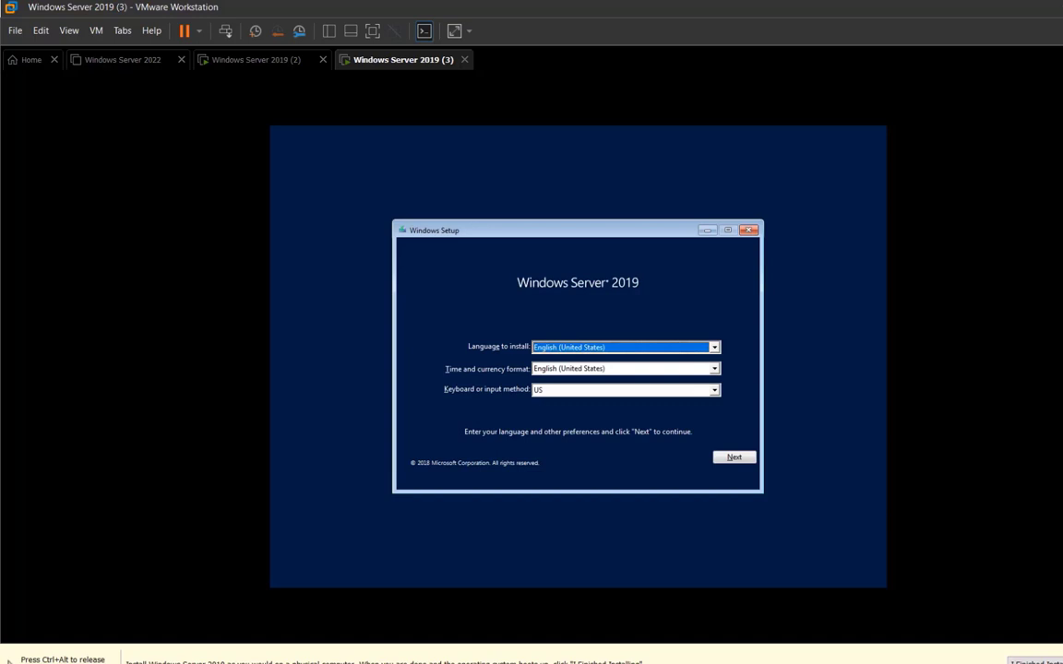
- Start Windows Setup with English (United States) and US keyboard, choosing Windows Server 2019 Datacenter Evaluation (Desktop Experience)
click(734, 459)
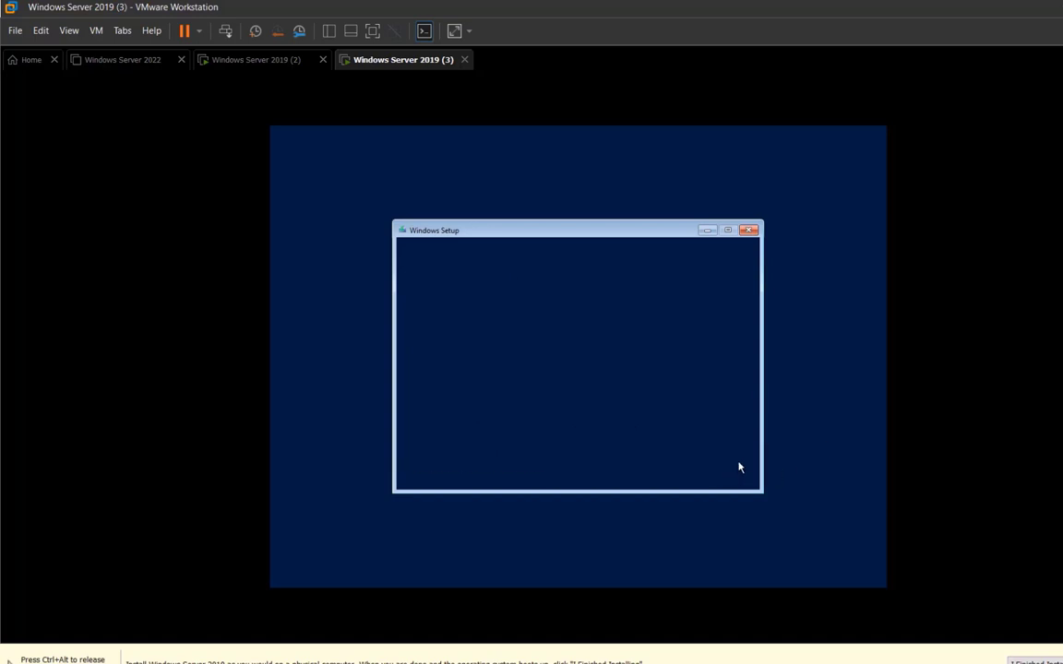
click(600, 369)
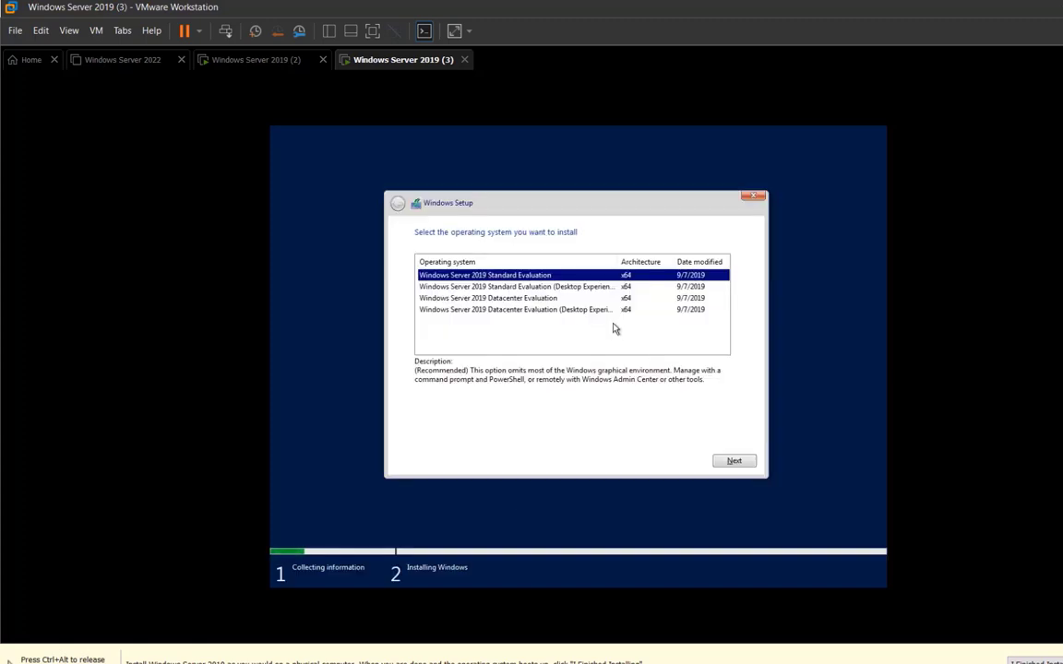
click(612, 311)
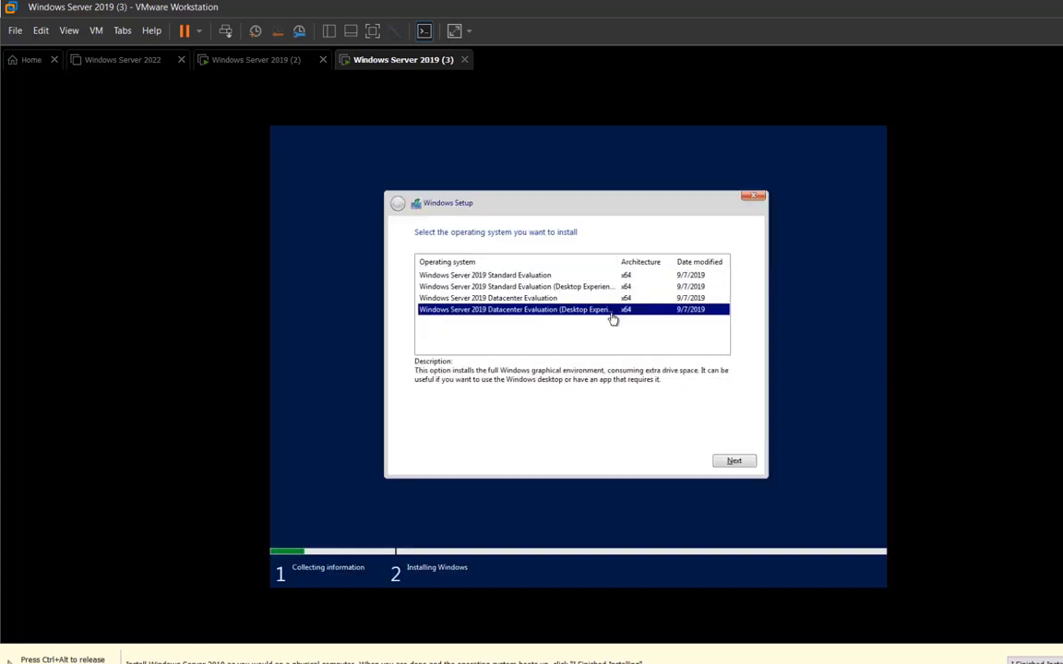
click(740, 461)
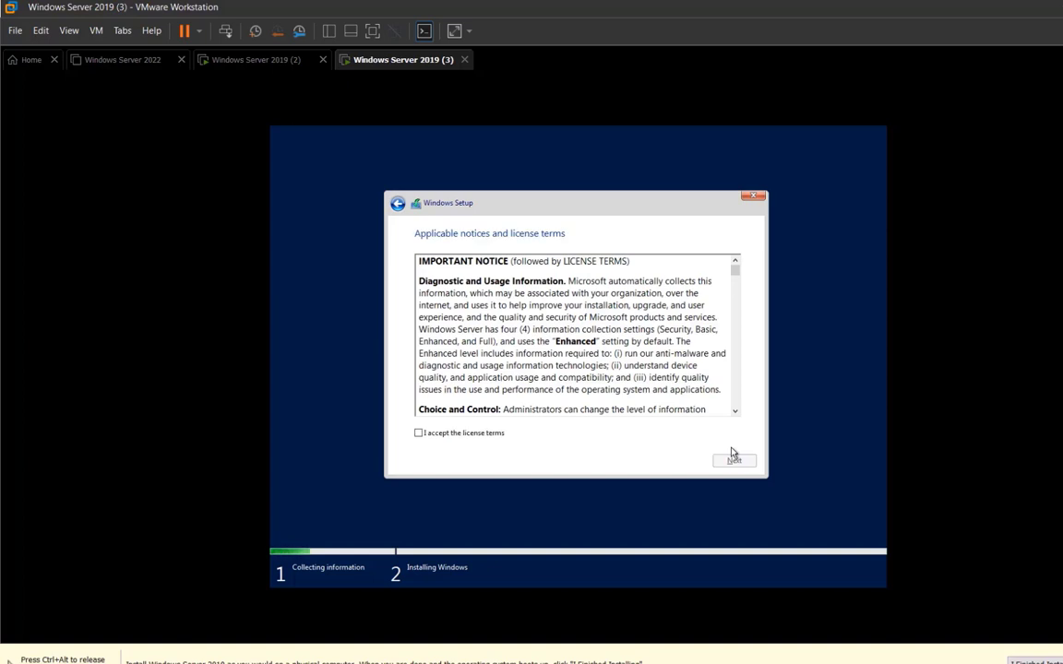
- Accept the license terms and start a custom Windows-only installation on the 60.0 GB Drive 0 unallocated space
key(alt+a)
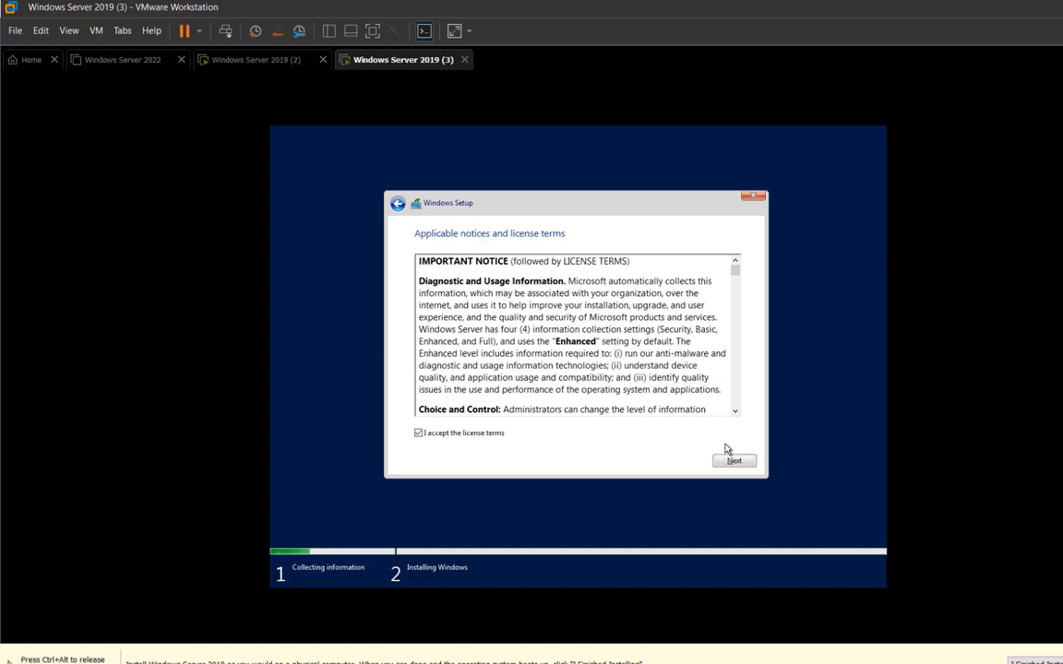
click(726, 458)
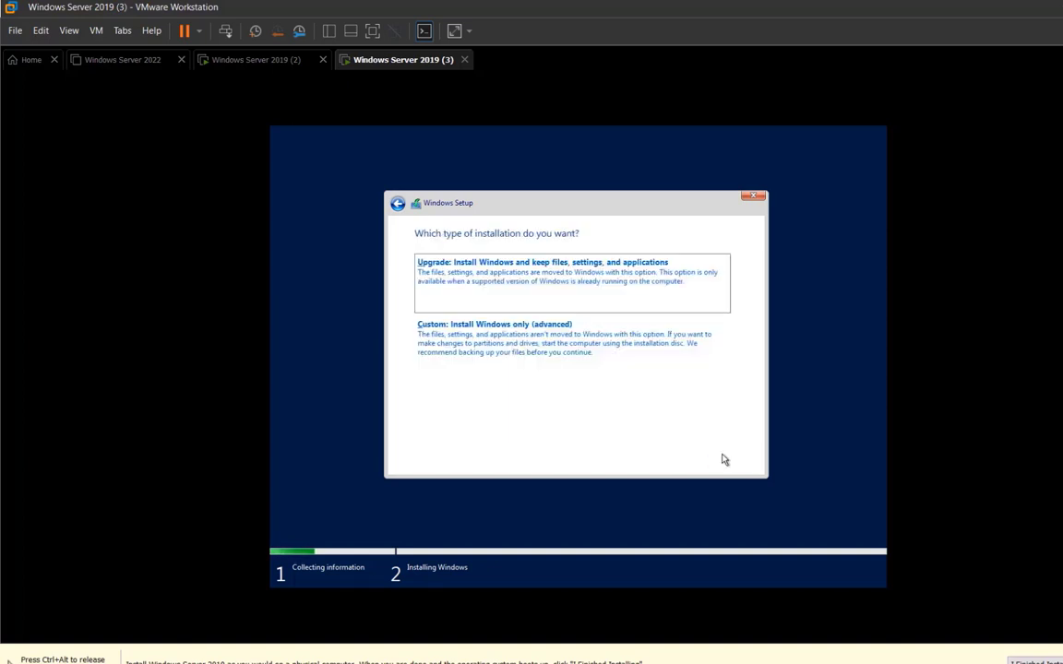
click(562, 339)
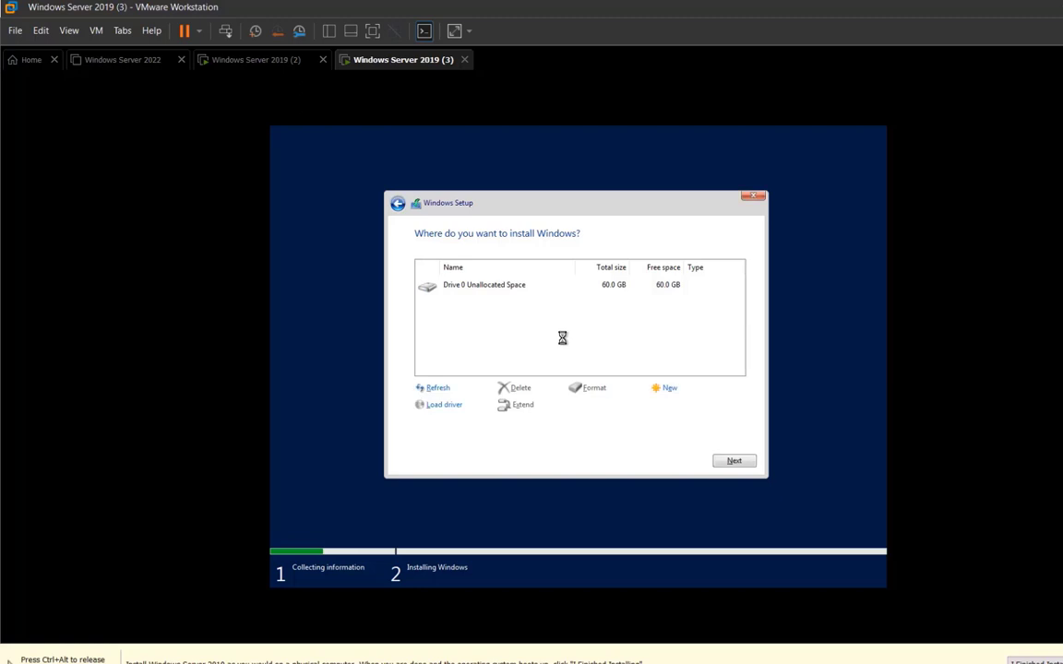
click(738, 459)
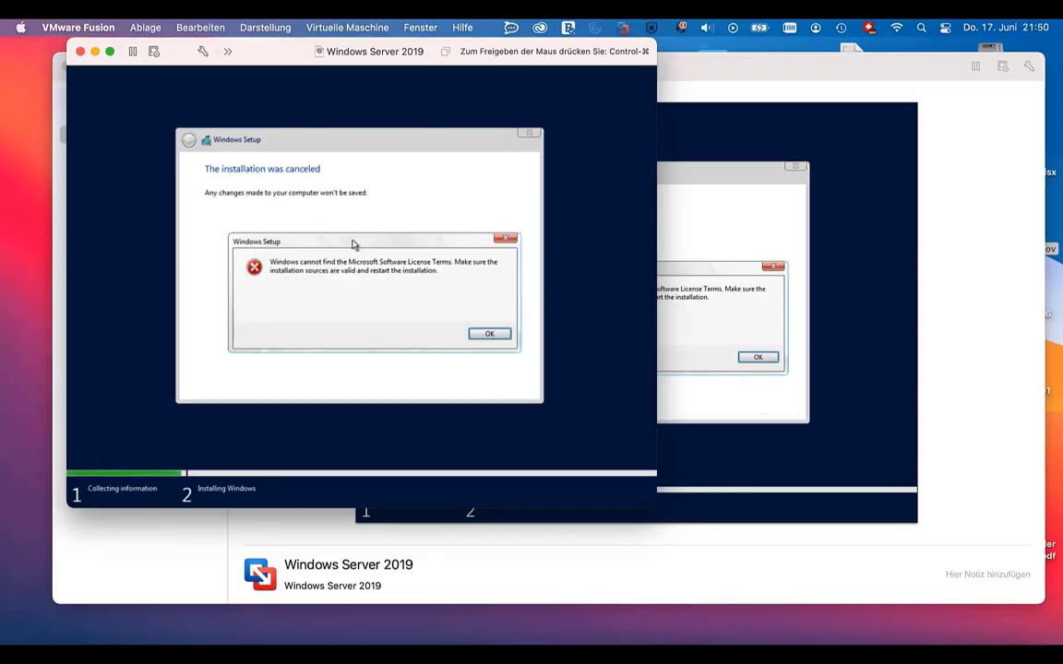
- Switch to VMware Fusion, dismiss the Windows Setup error, shut down the Windows Server 2019 machine and close its window
click(488, 334)
click(310, 27)
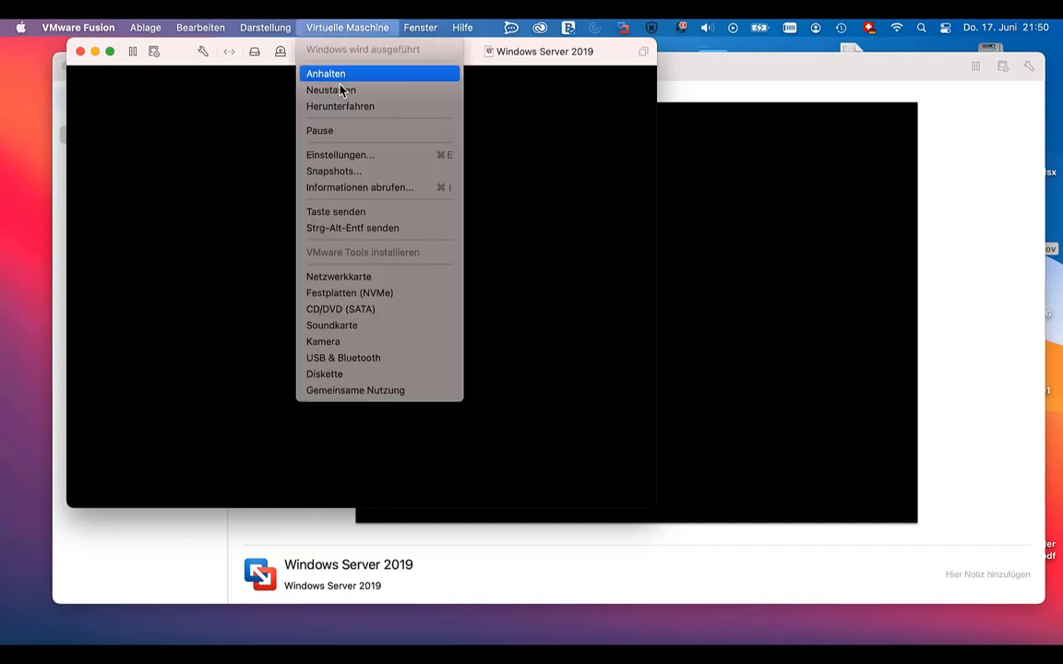
click(300, 105)
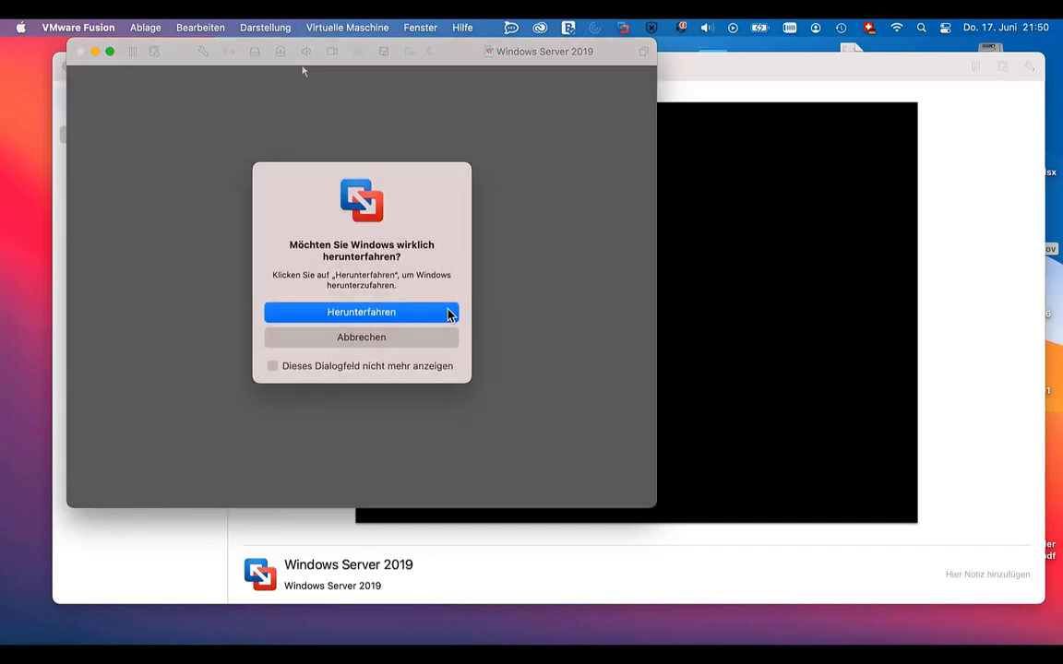
click(399, 314)
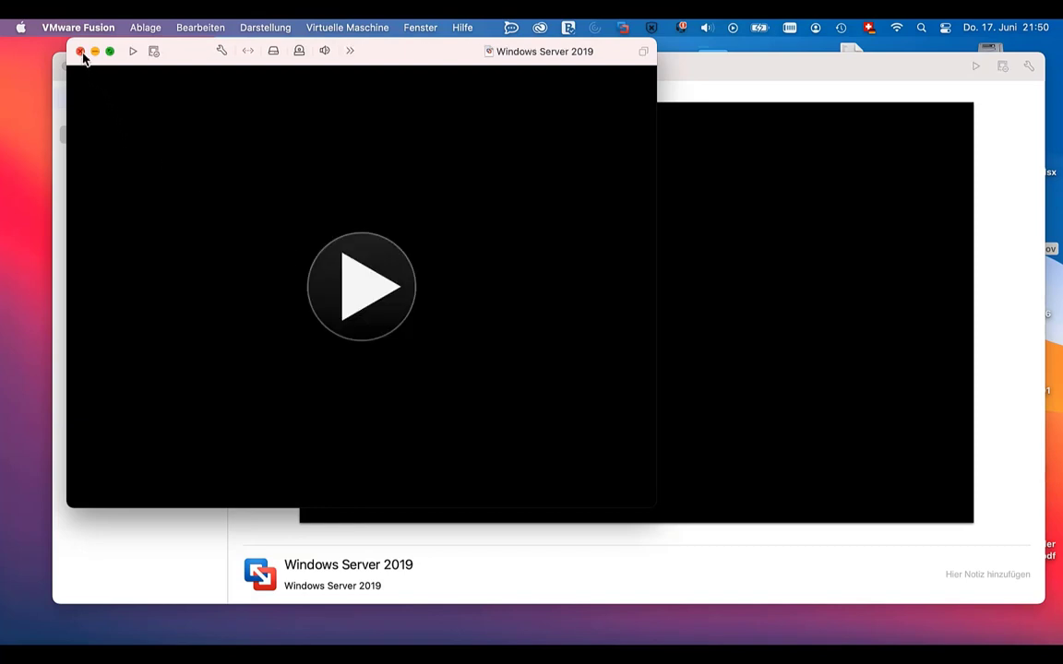
click(80, 52)
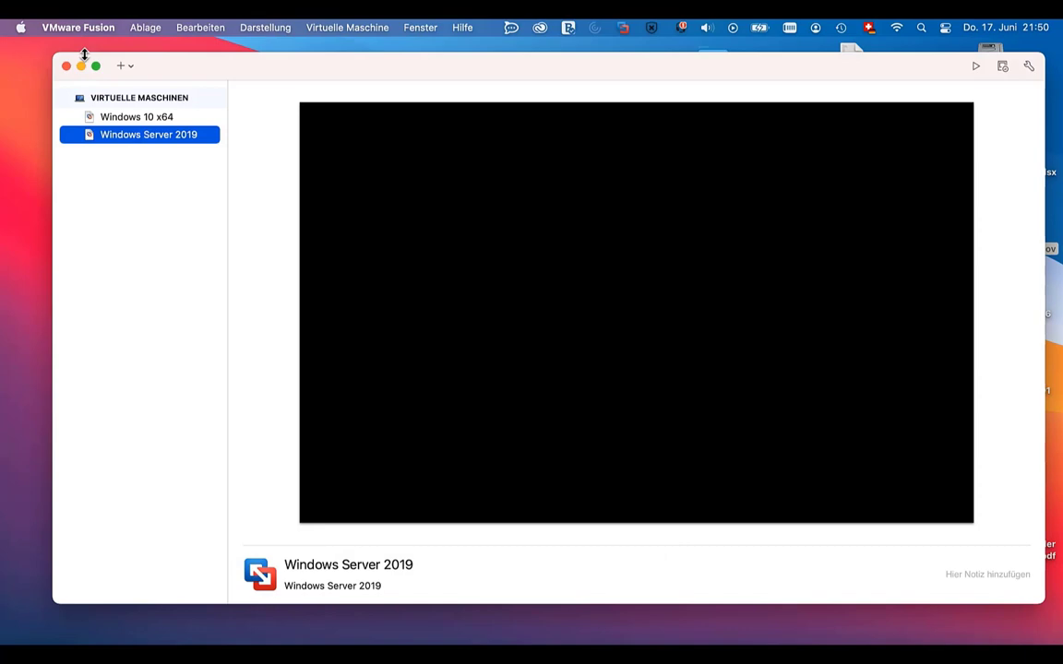
- Delete the Windows Server 2019 virtual machine from the library and move its file to the trash
right_click(155, 135)
click(184, 279)
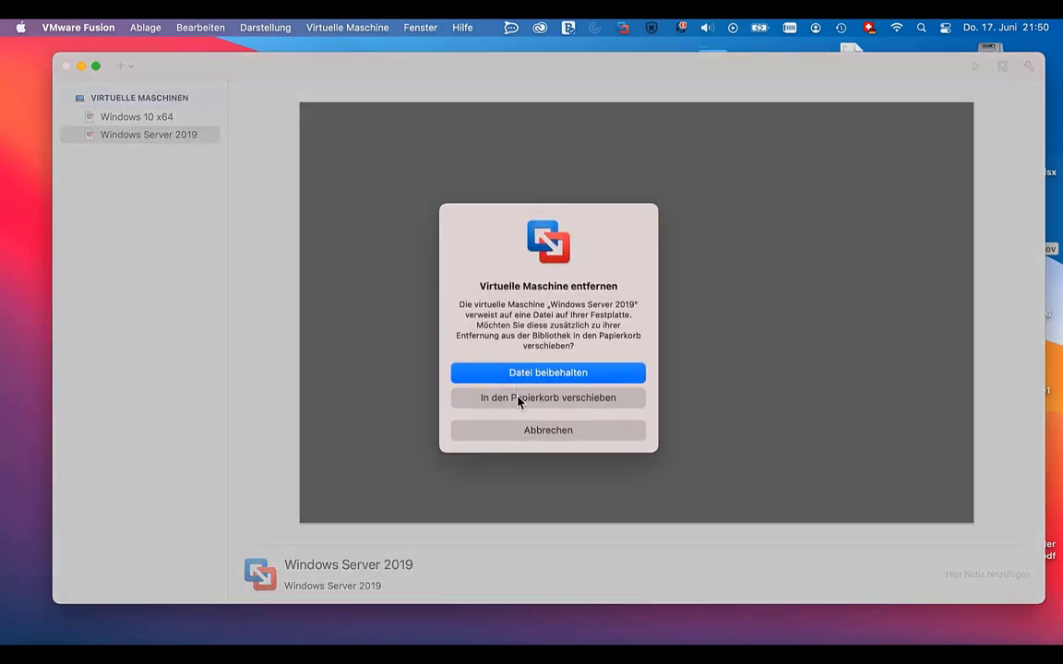
click(518, 399)
- Create a new custom virtual machine with Microsoft Windows Server 2019 as its operating system
click(132, 68)
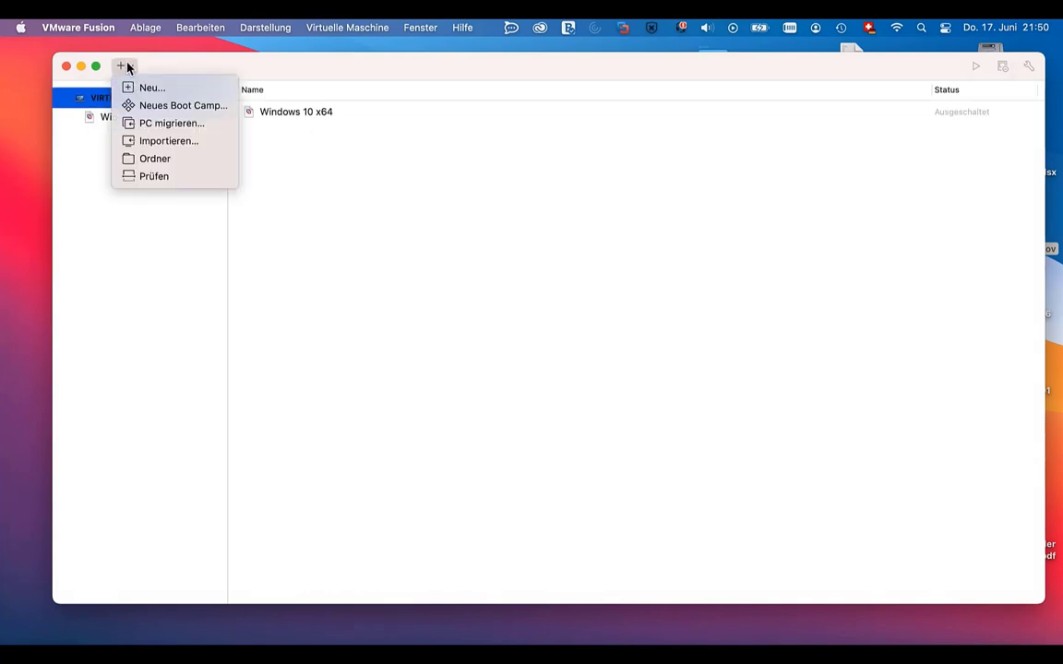
click(123, 87)
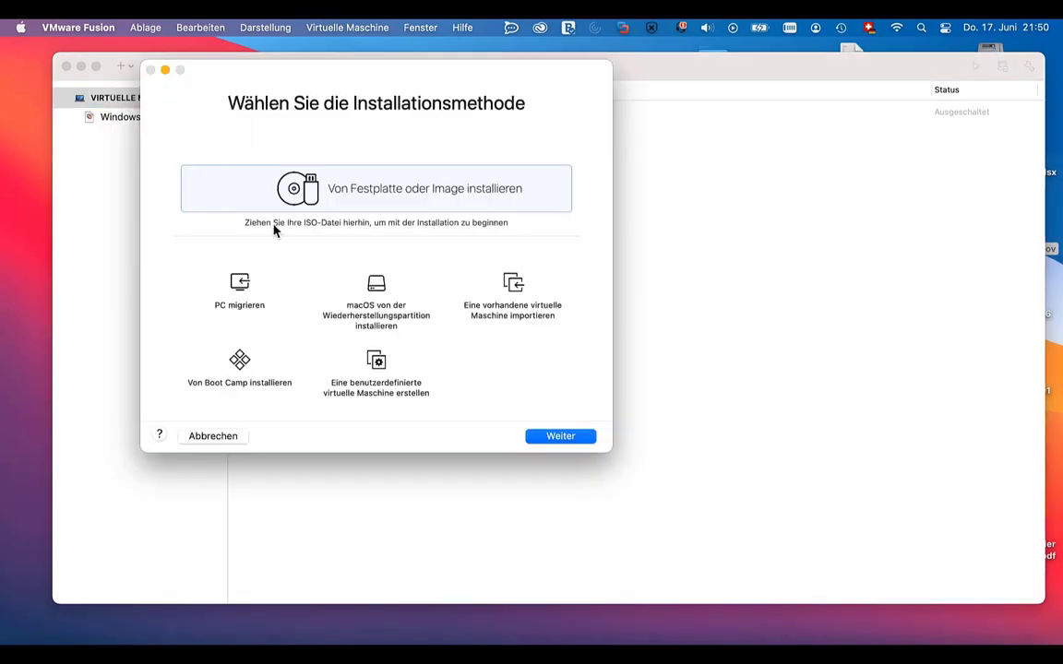
click(376, 363)
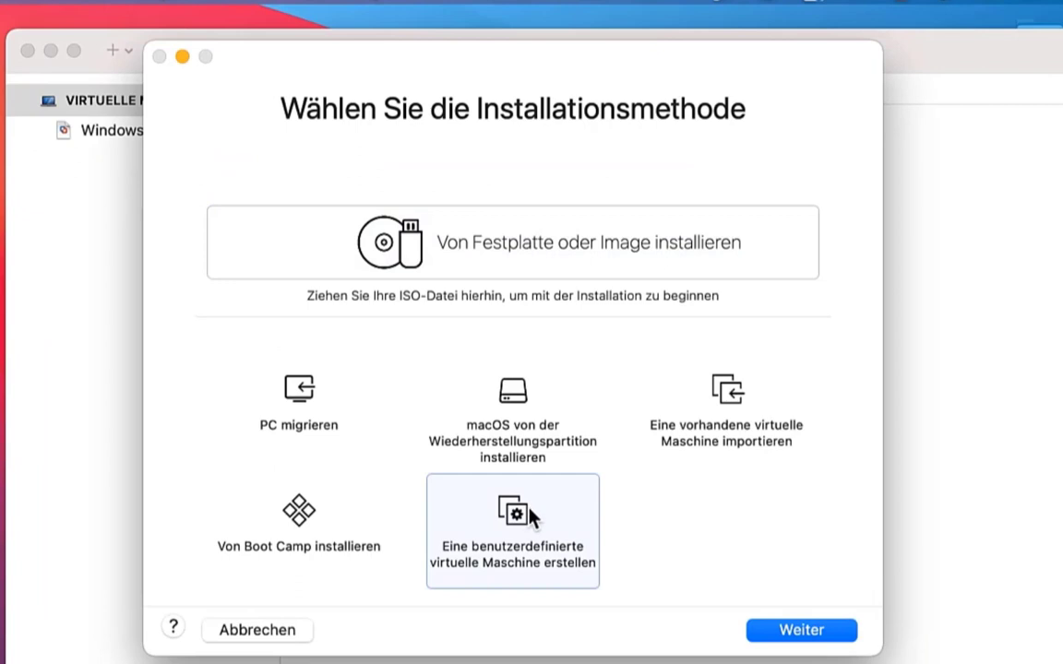
double_click(533, 518)
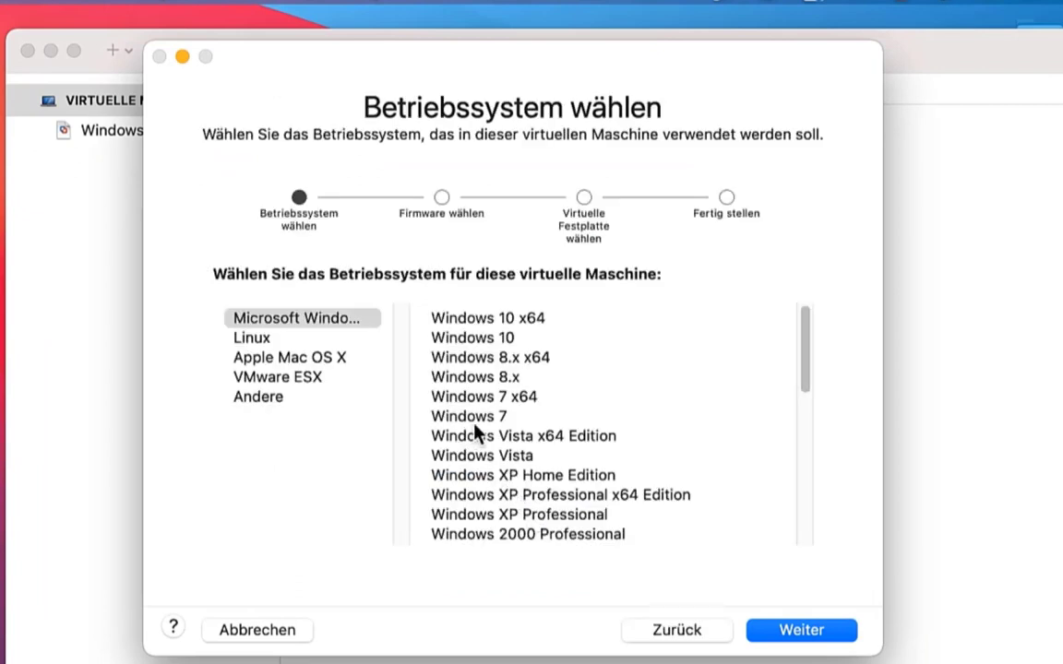
scroll(551, 417, down, 5)
click(550, 424)
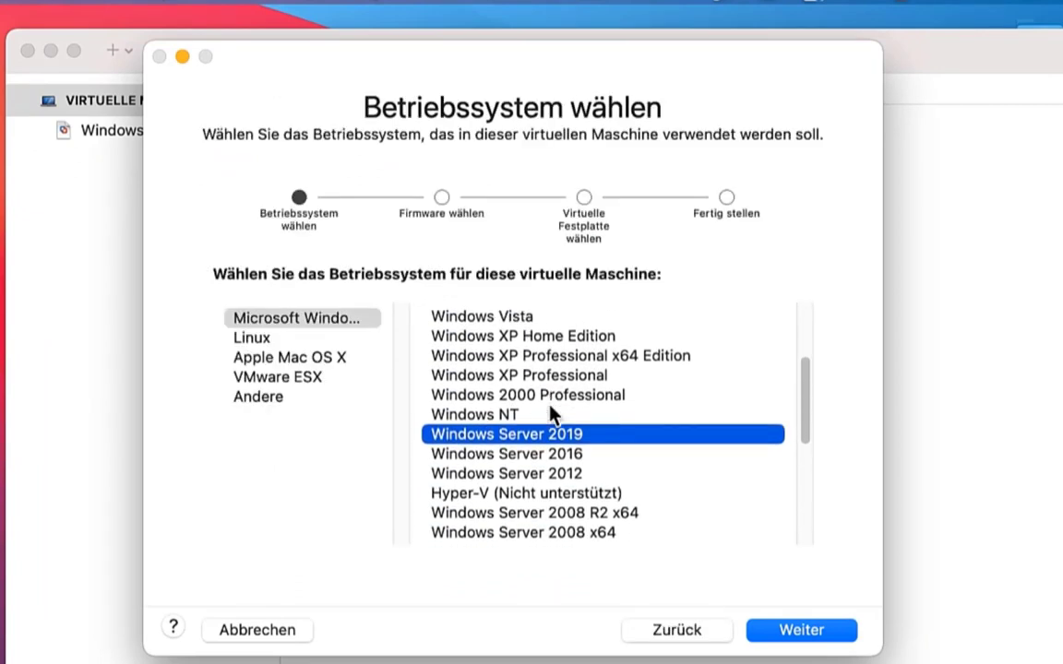
click(824, 630)
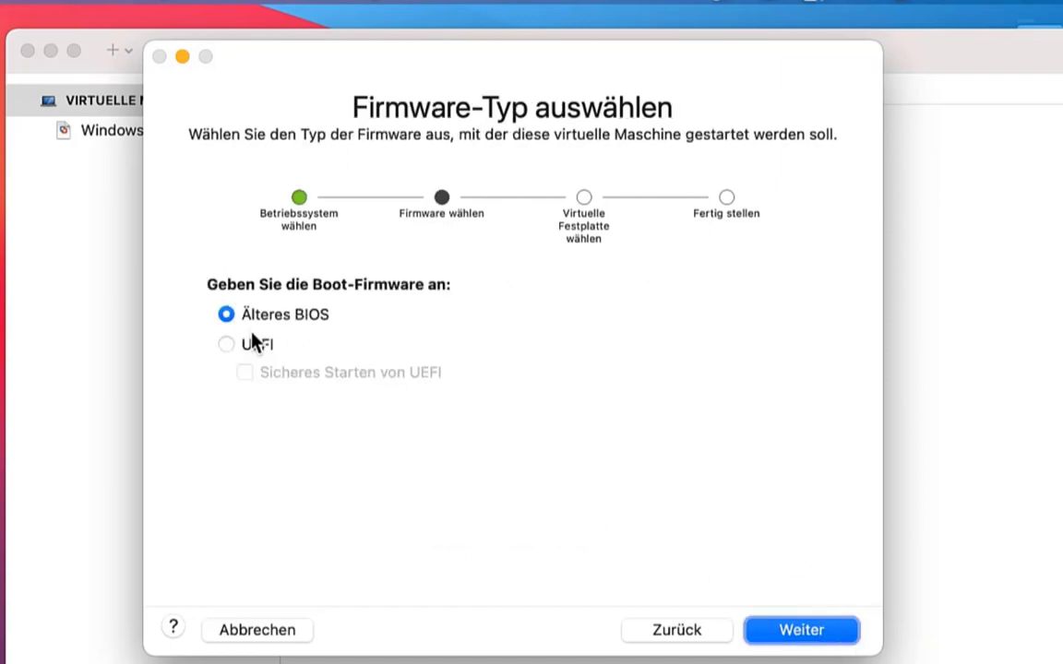
- Configure UEFI boot firmware with a new virtual disk, and save the customizable machine as Windows Server 2019 in Virtuelle Maschinen
click(228, 345)
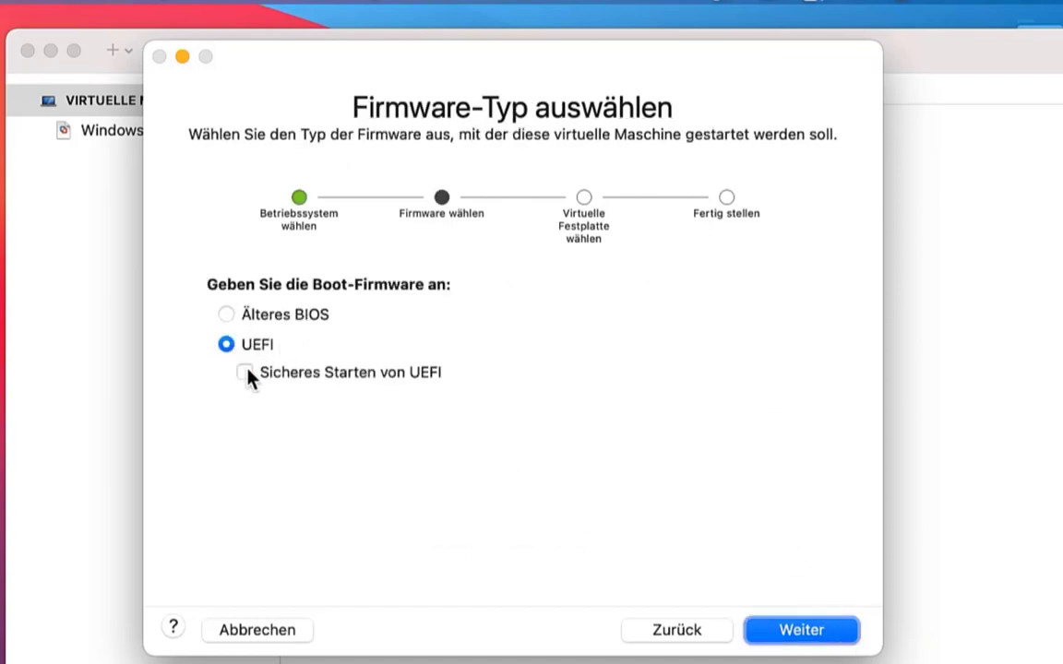
click(821, 631)
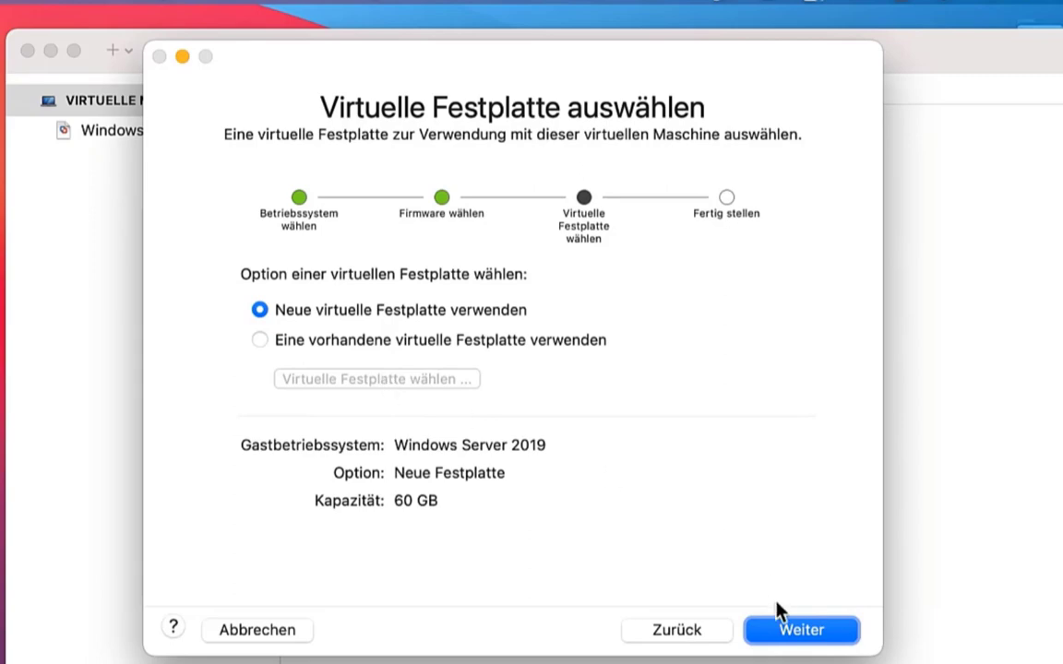
click(795, 636)
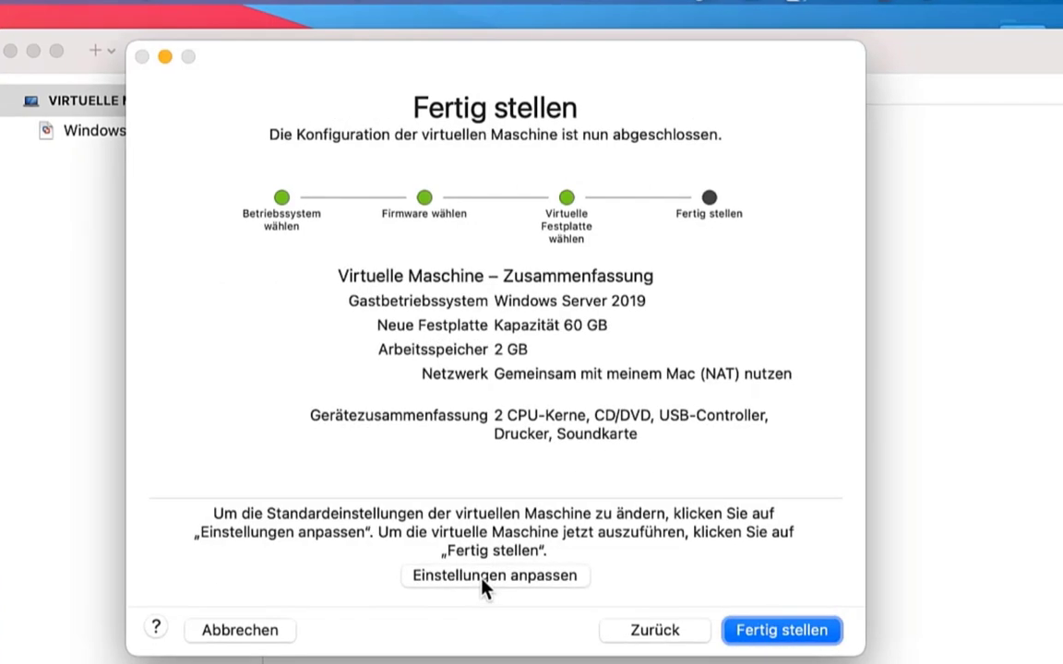
click(489, 578)
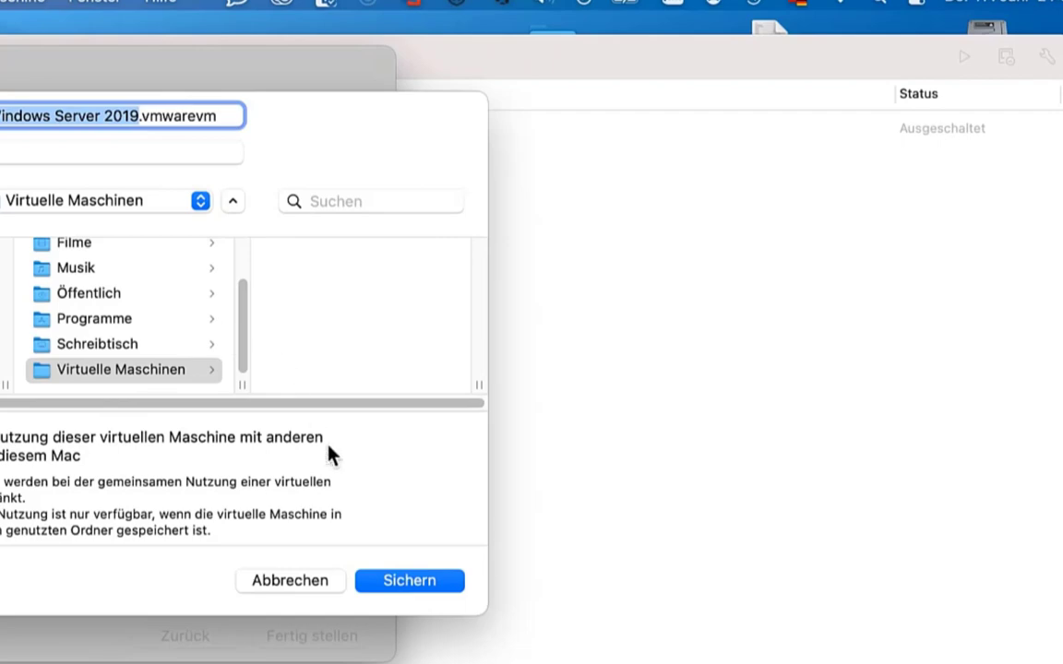
click(414, 582)
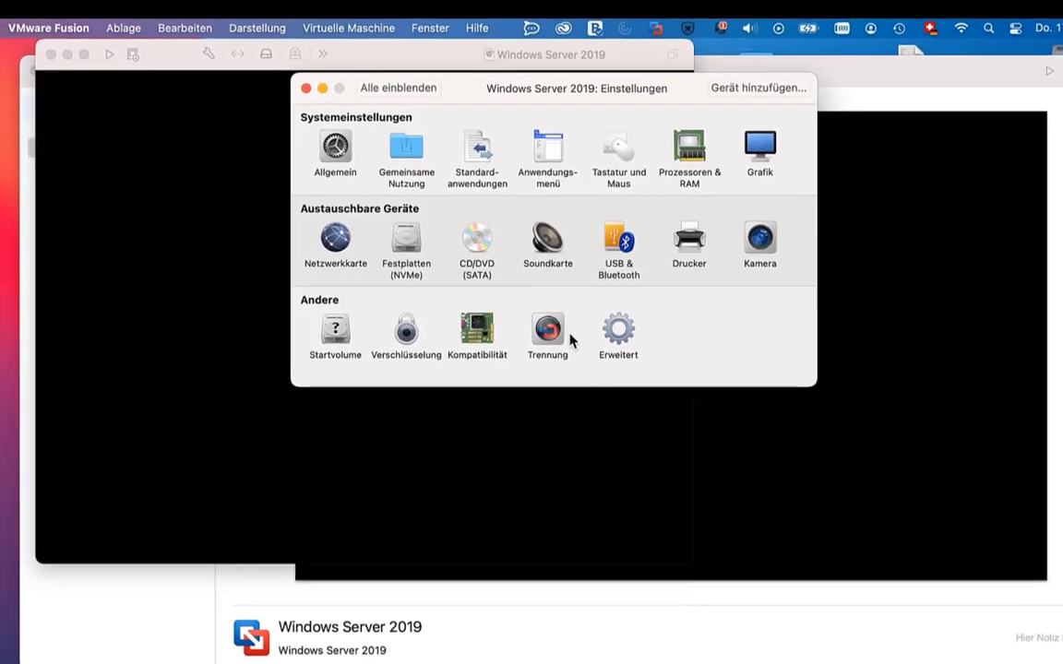
- Connect the machine's CD/DVD (SATA) drive and assign it the 17763.737.190906-2324 ISO image from the iso folder
click(478, 247)
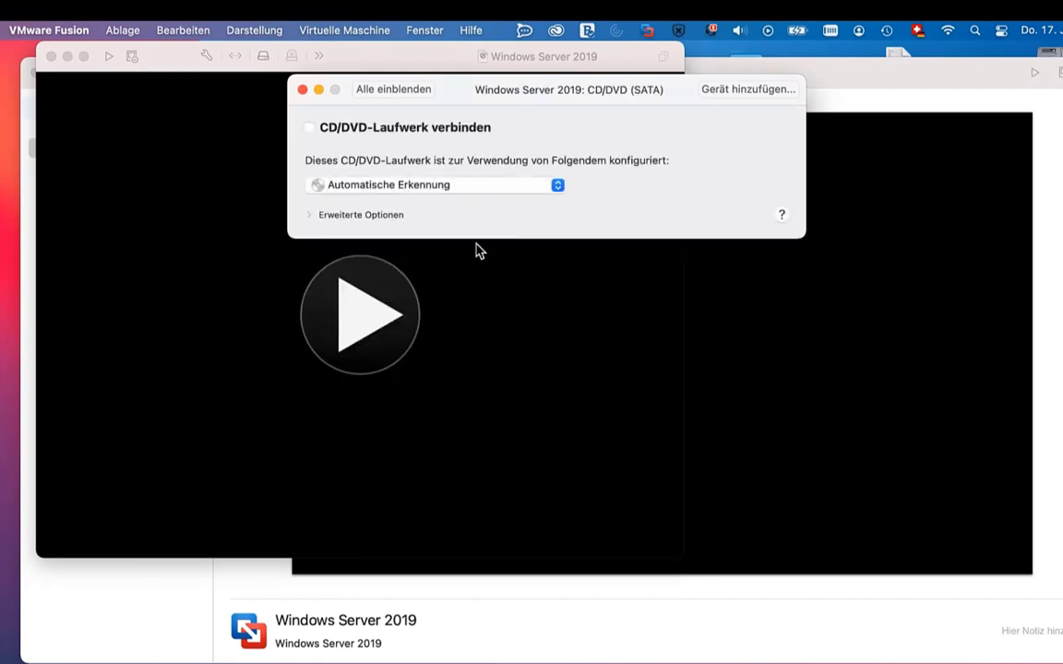
click(321, 129)
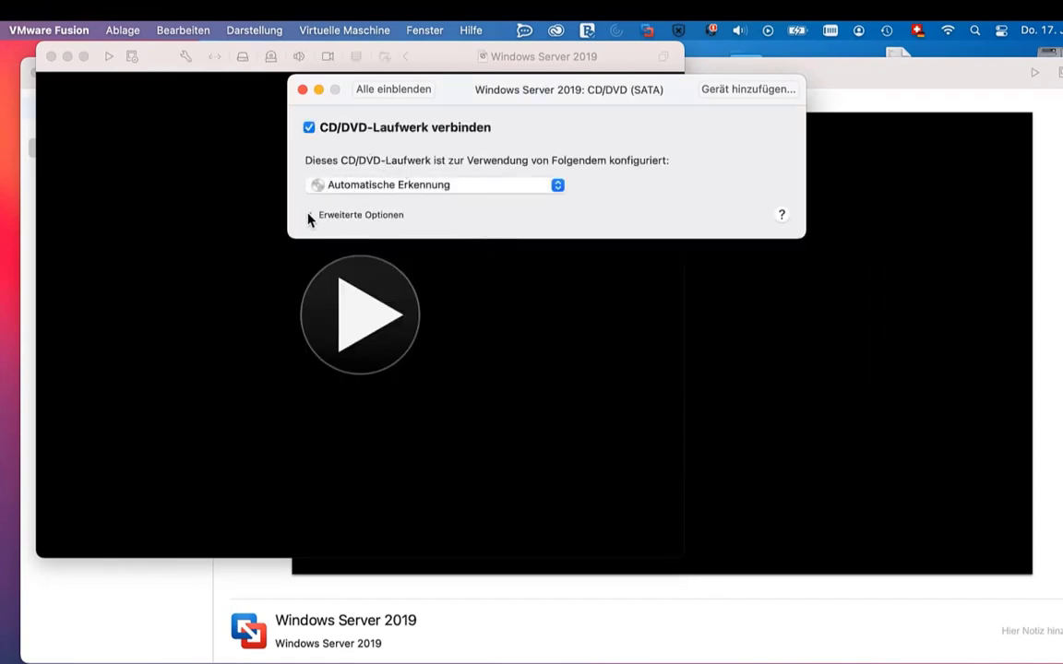
click(310, 216)
click(376, 188)
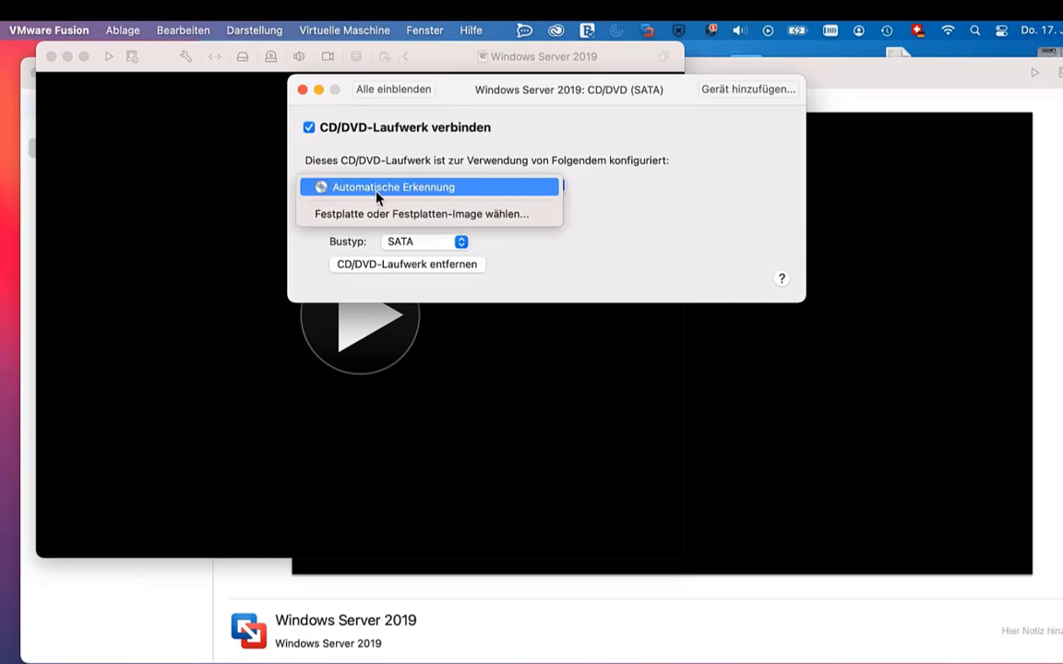
click(374, 213)
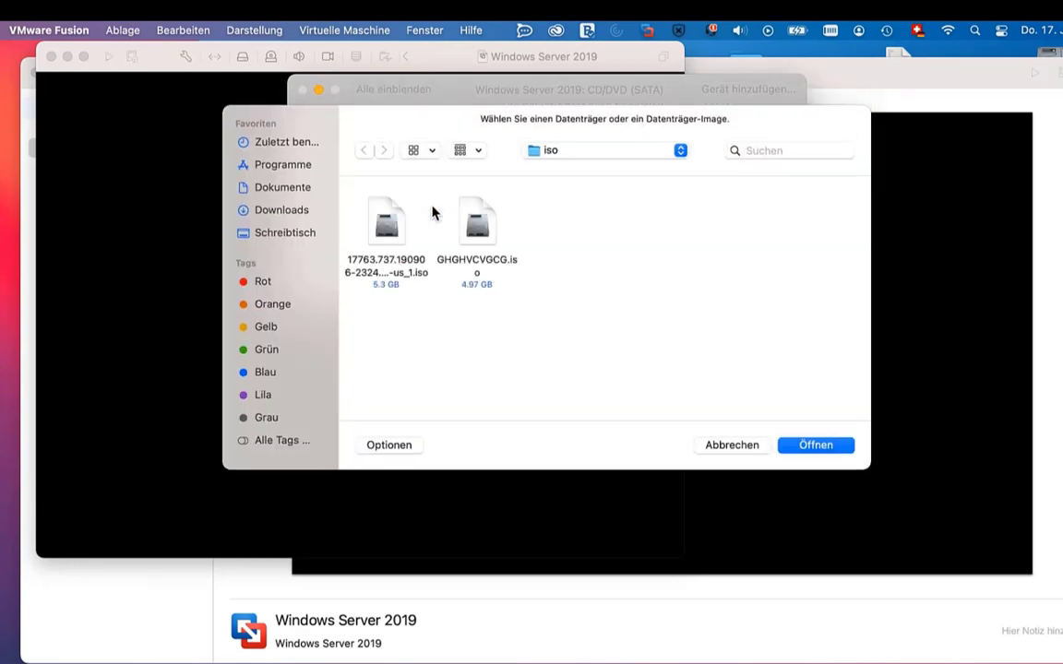
double_click(386, 221)
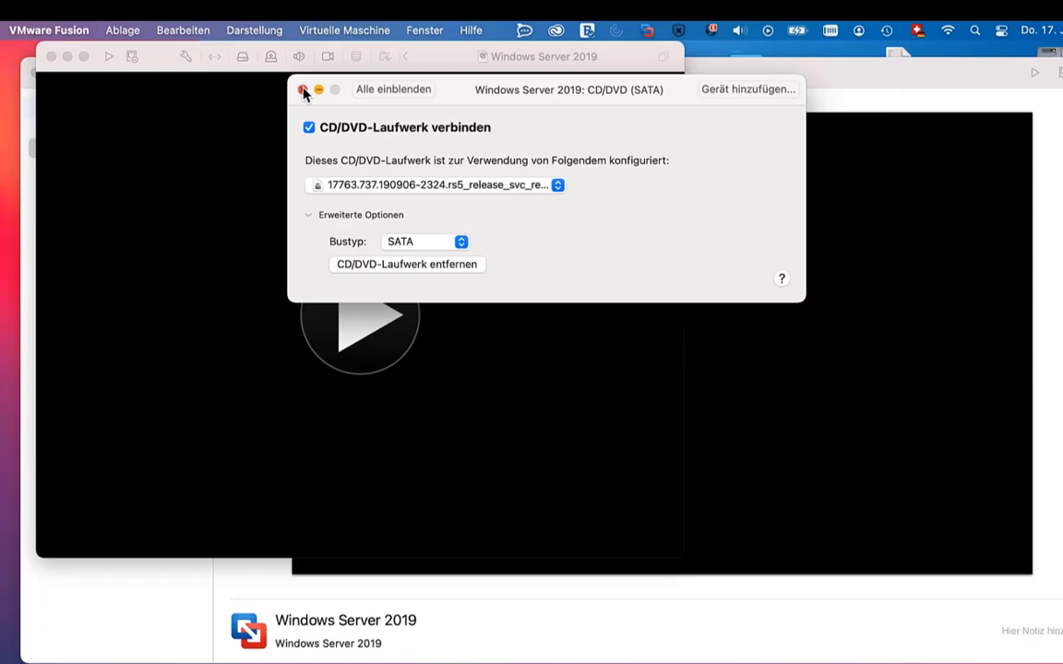
- Review the machine's processor and memory settings, and close the settings window
click(402, 94)
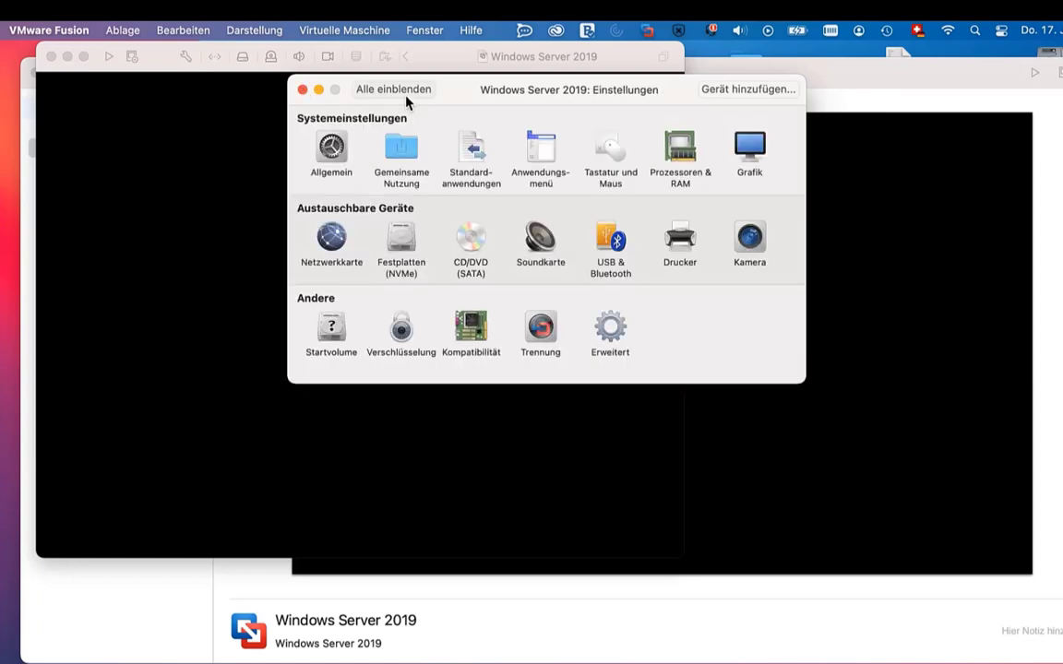
click(679, 166)
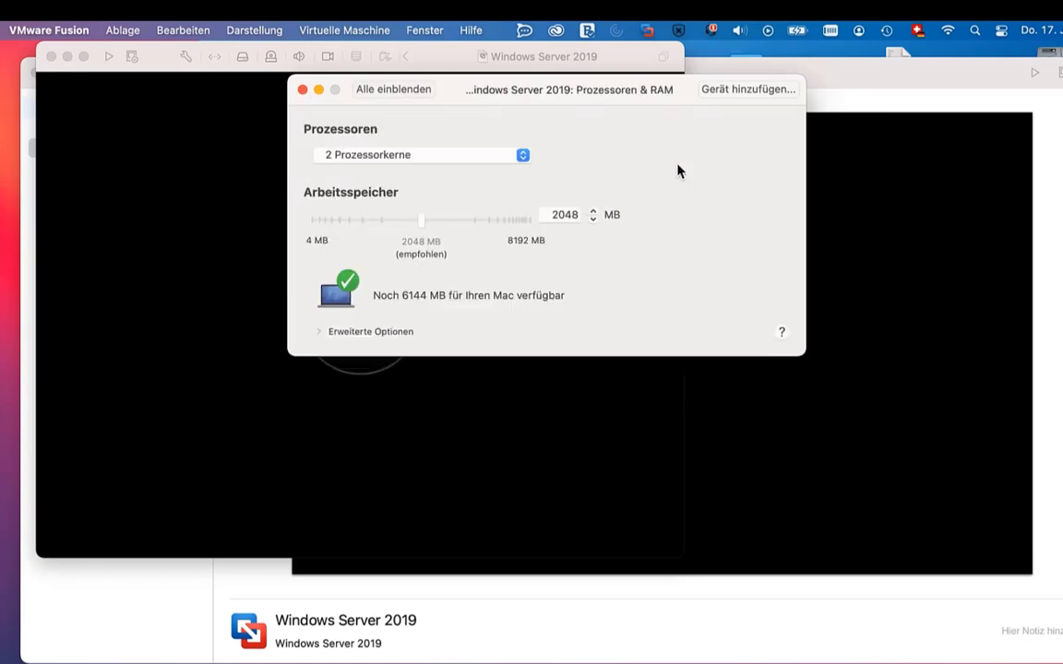
click(302, 91)
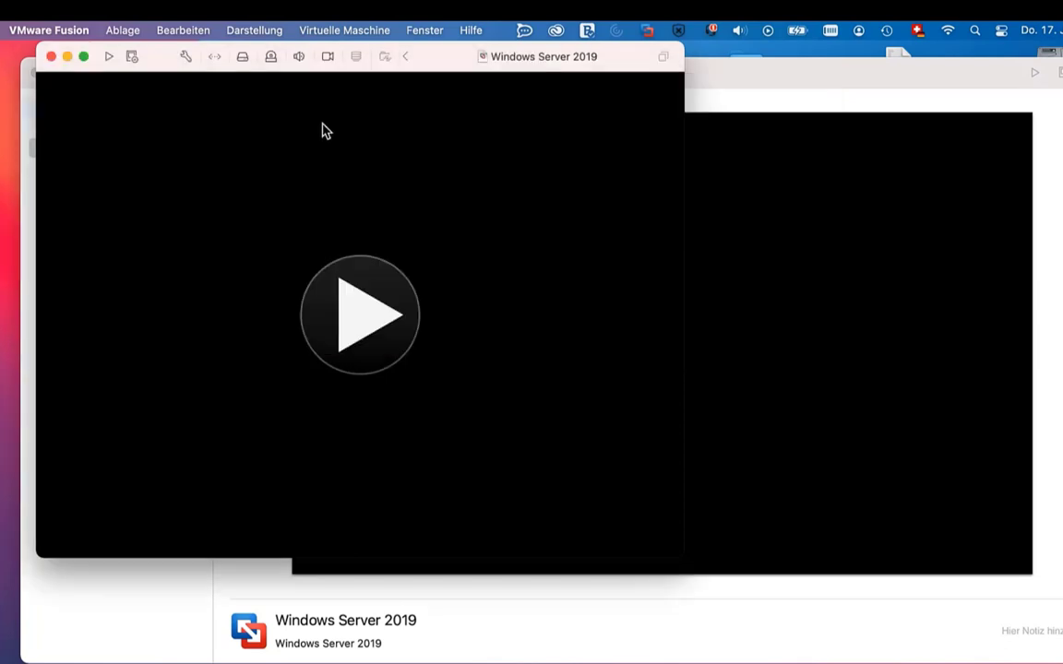
- Power on the machine, boot it from the CD/DVD image and start Windows Setup with English (United States) and US keyboard
click(356, 293)
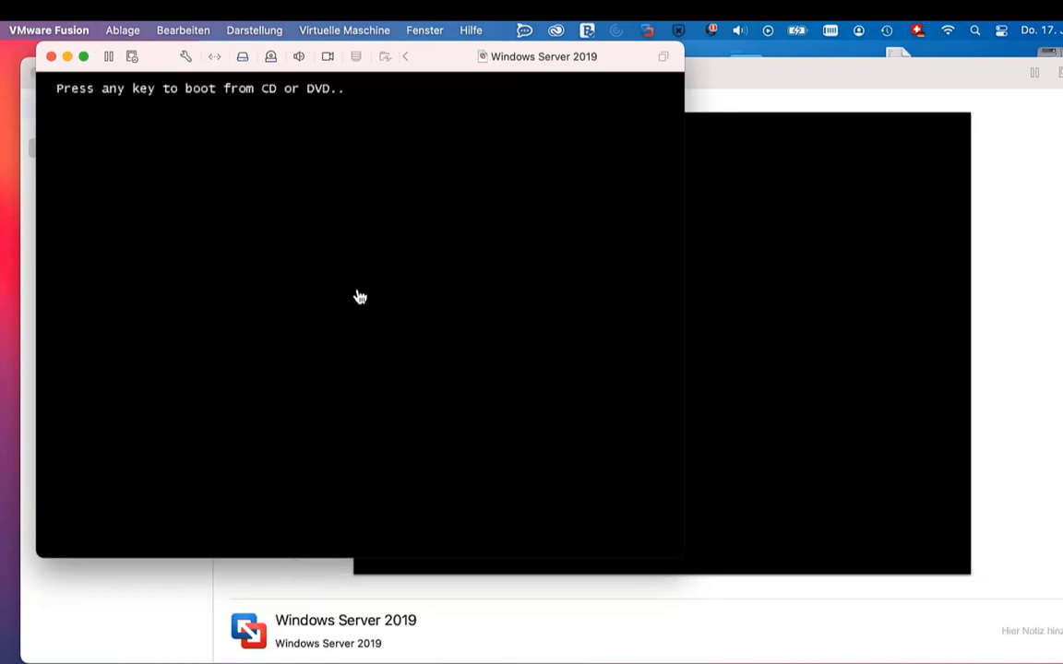
click(359, 296)
key(Return)
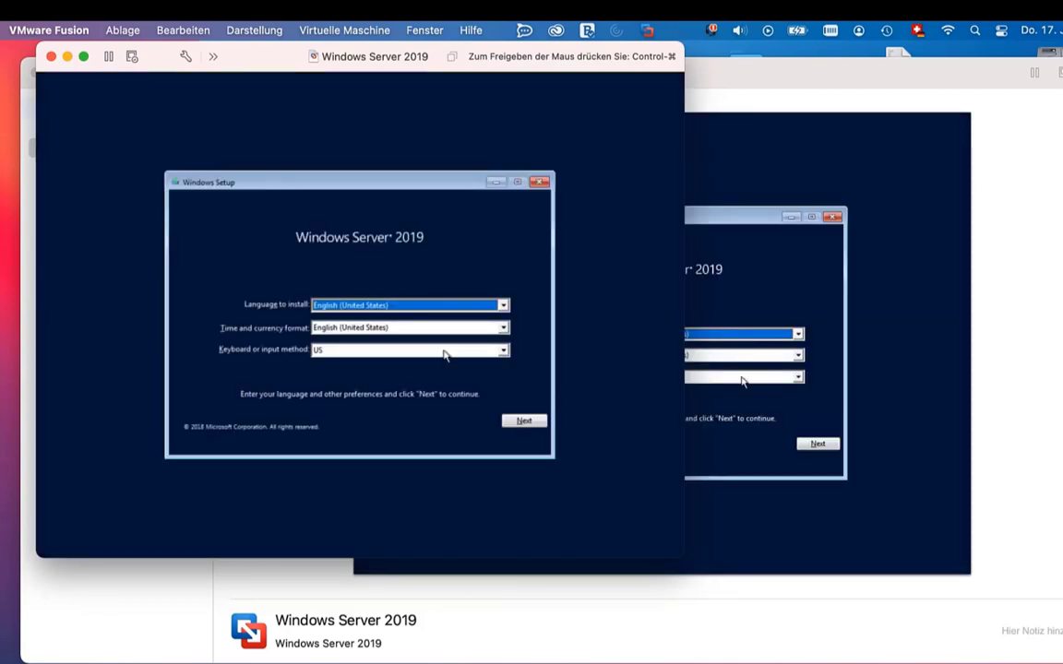
click(516, 421)
click(368, 323)
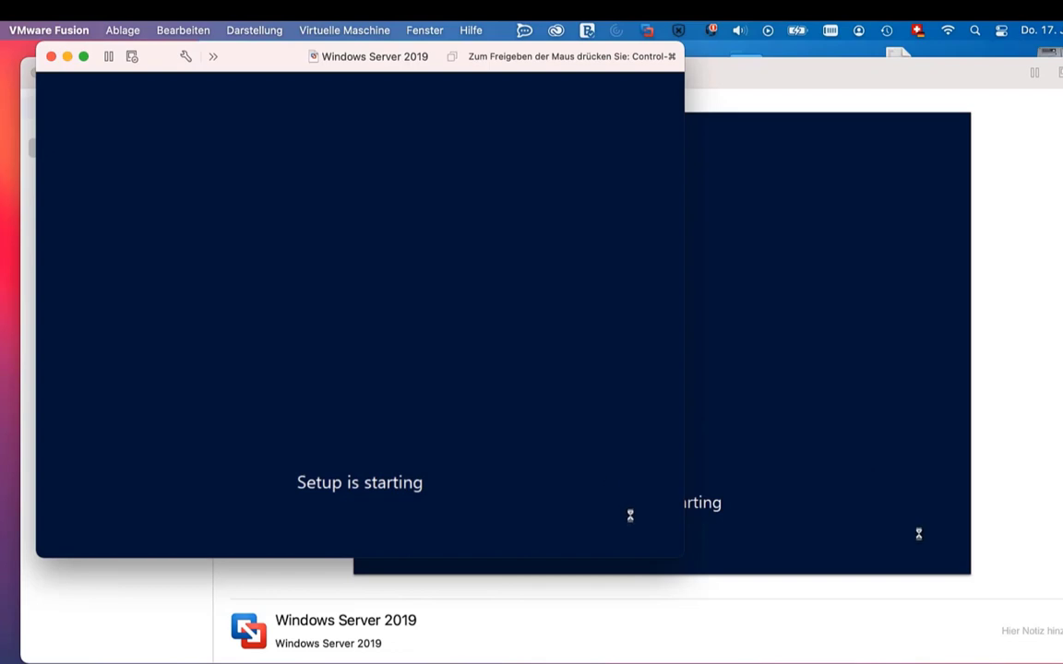
- Release the mouse from the guest, enlarge the virtual machine window and return control to the guest
key(ctrl+super)
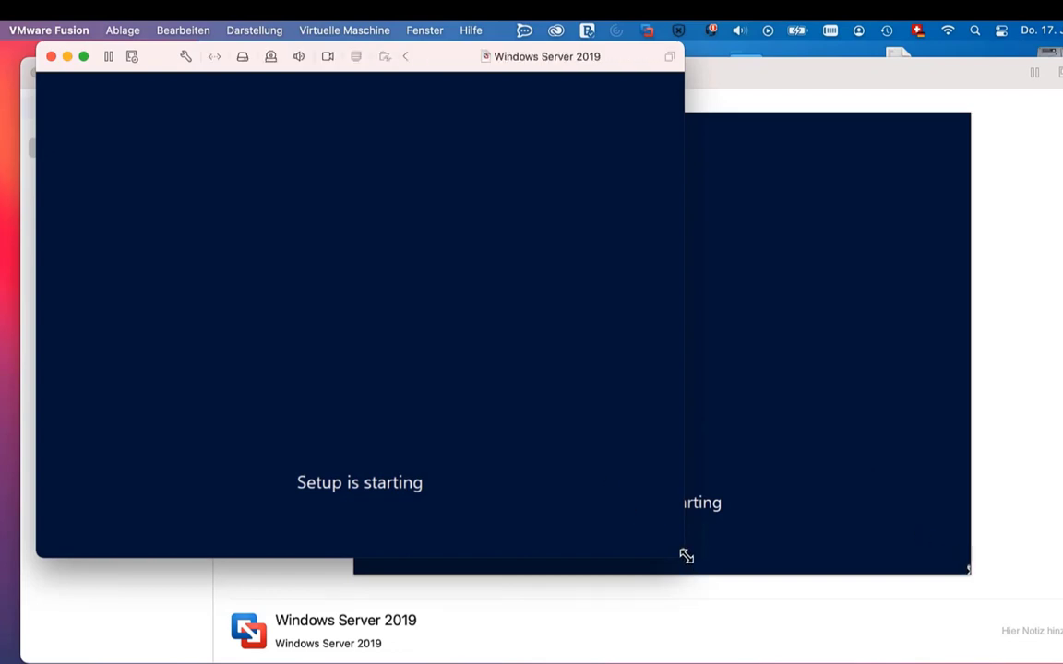
drag(687, 555, 899, 656)
click(604, 539)
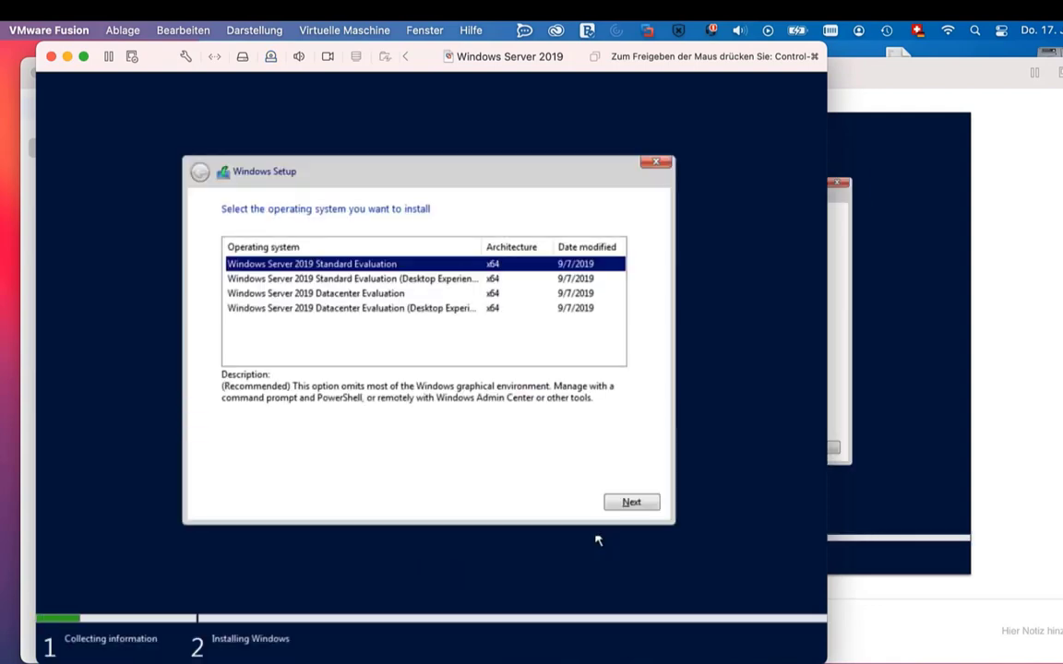
- Choose Windows Server 2019 Datacenter Evaluation (Desktop Experience) and accept the license terms
click(443, 309)
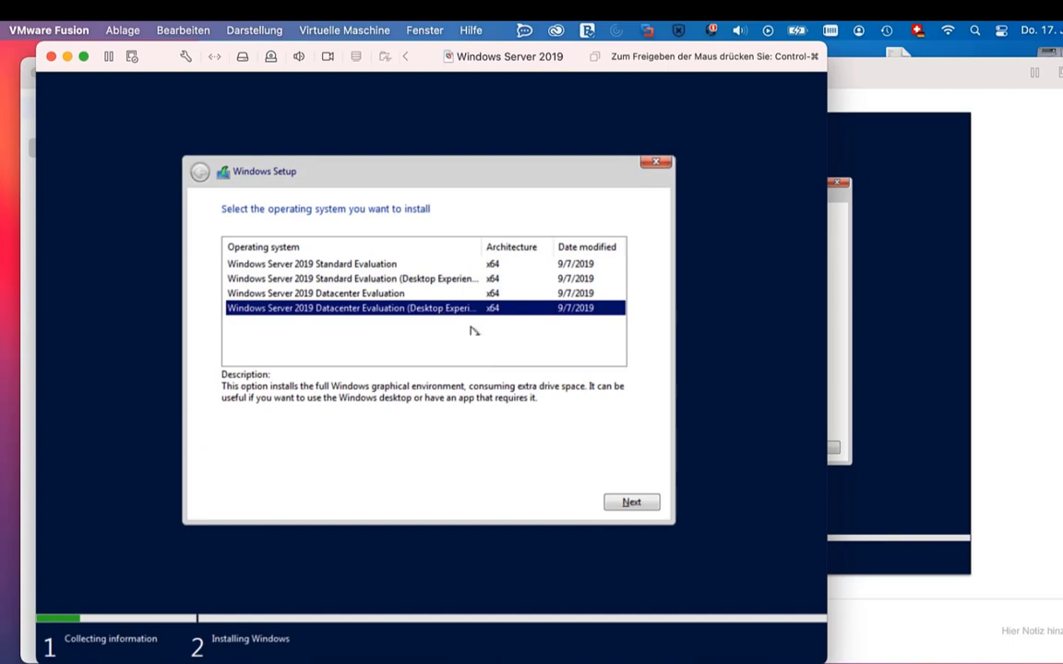
click(627, 503)
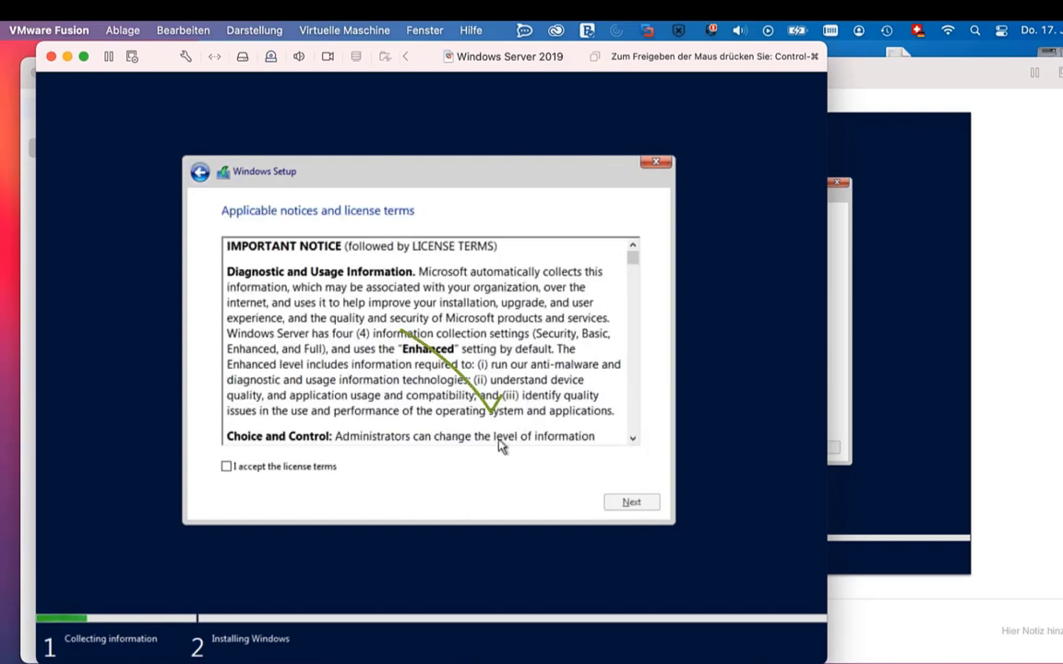
click(226, 466)
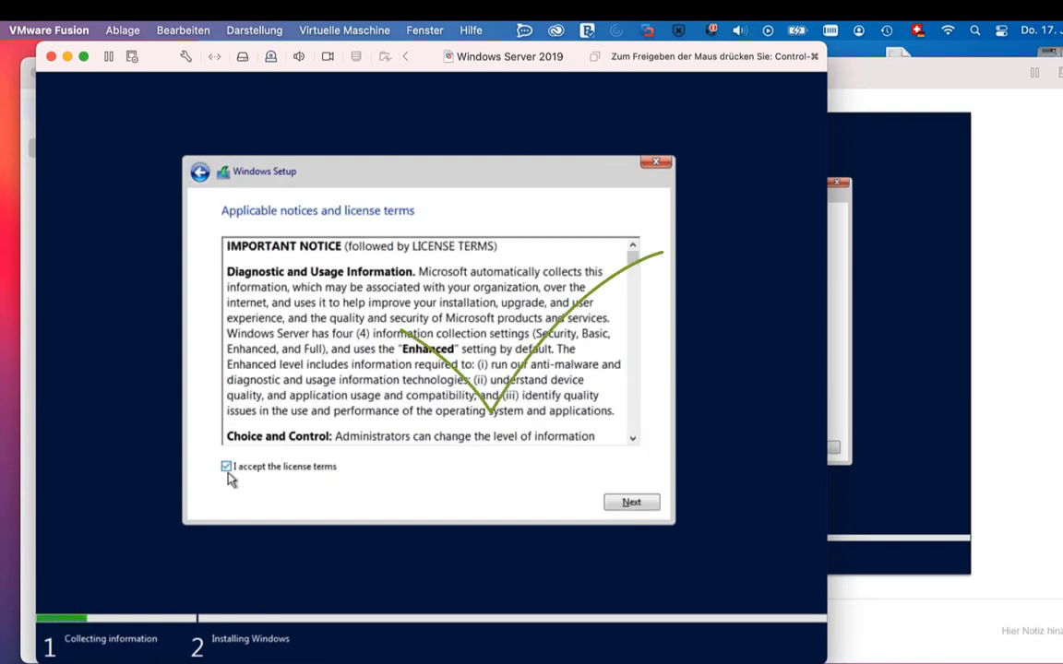
click(629, 502)
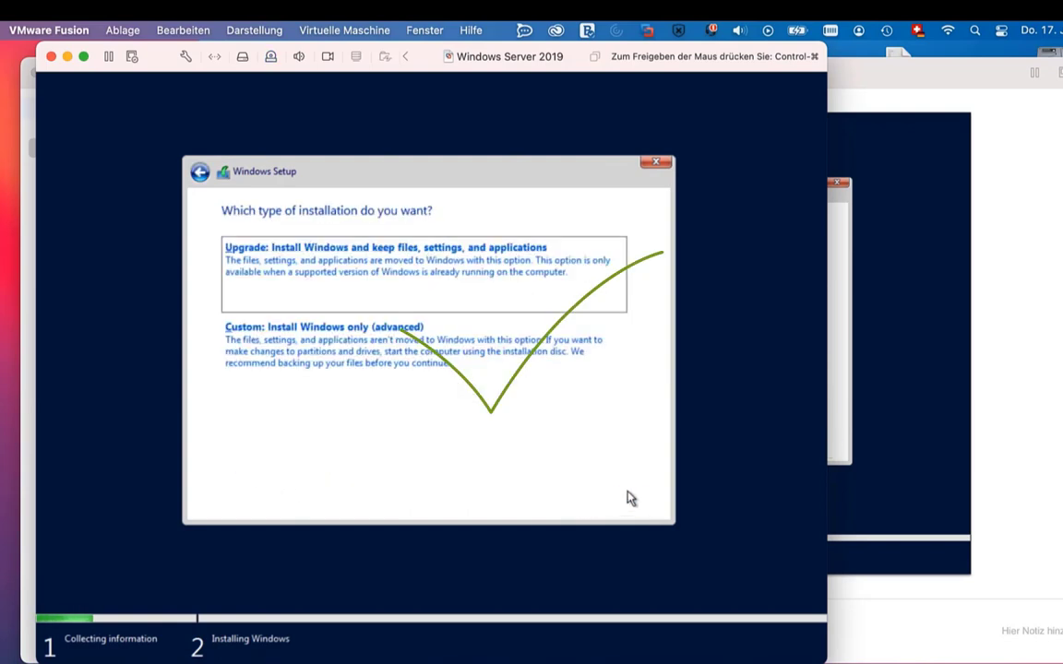
- Choose the custom Windows-only installation and start installing on Drive 0
click(408, 356)
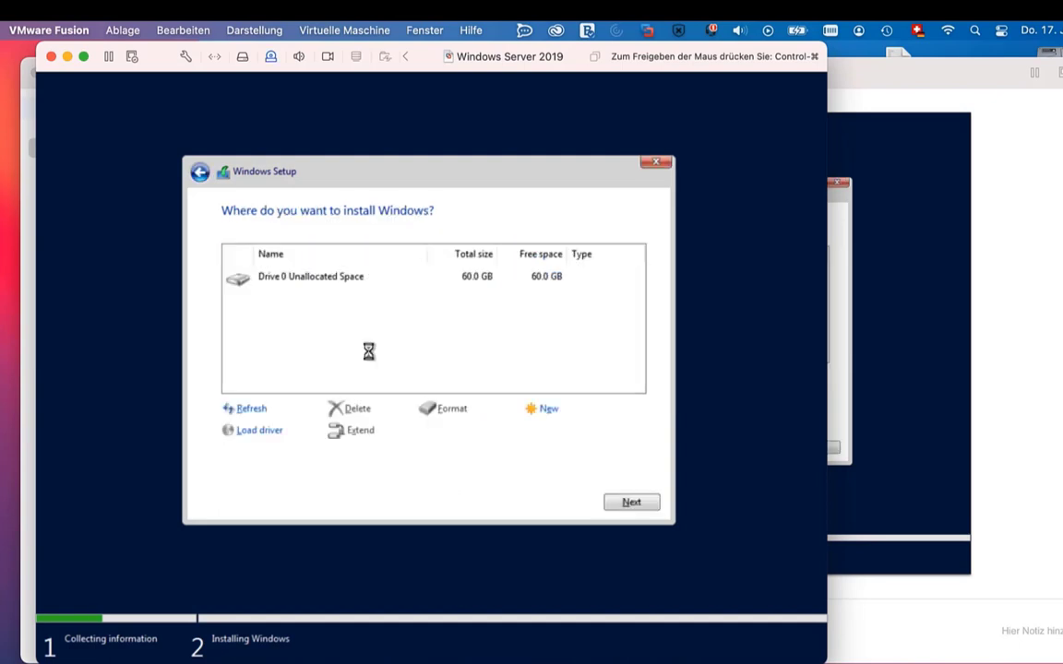
click(547, 410)
click(572, 431)
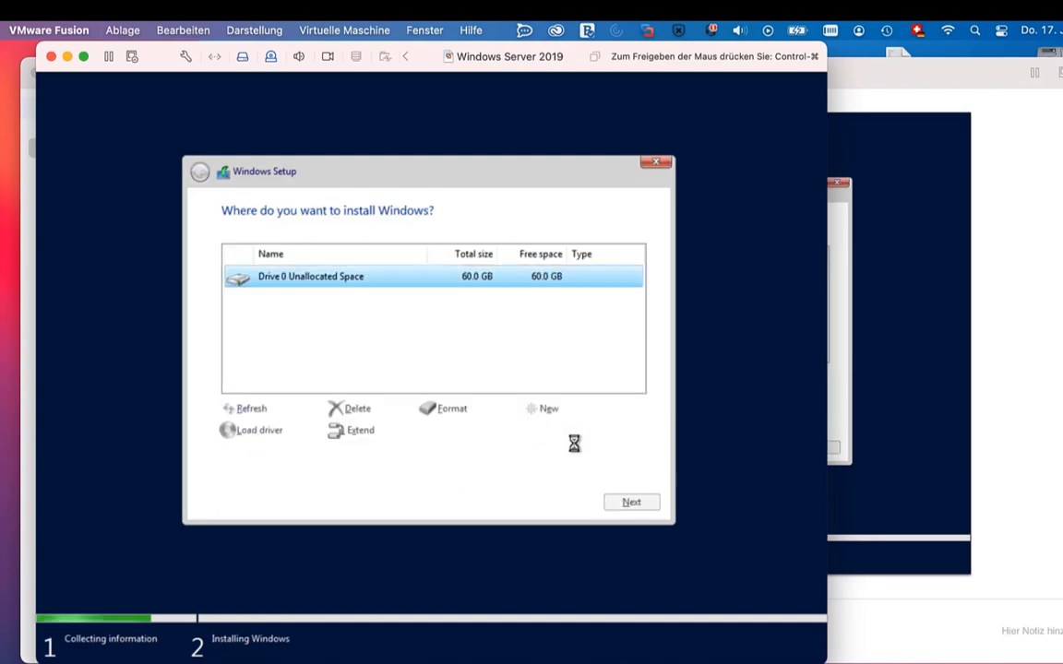
click(631, 502)
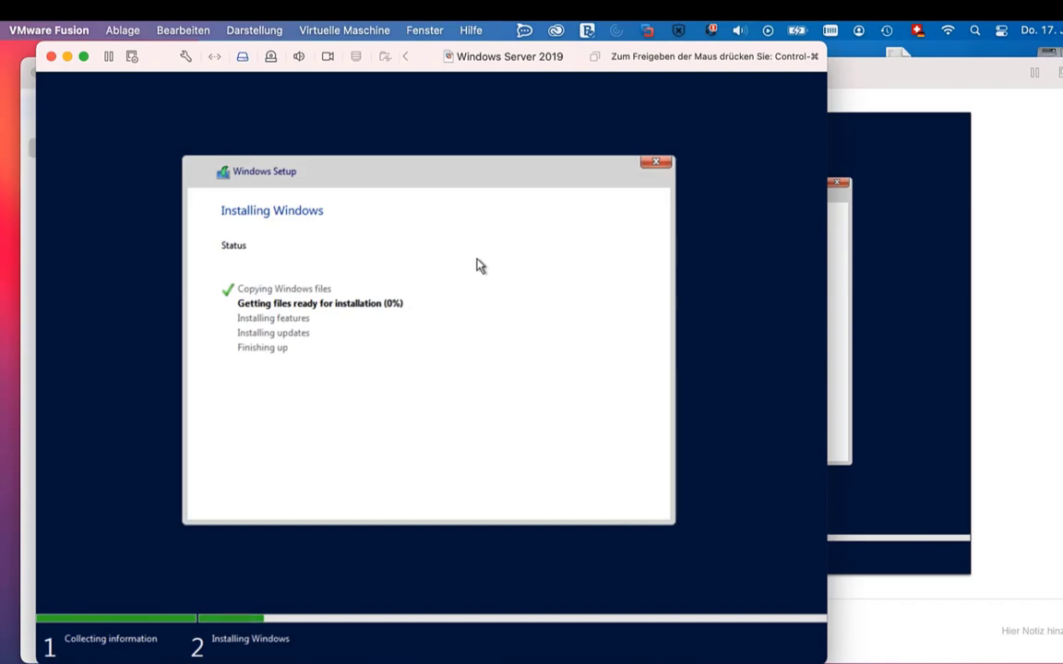